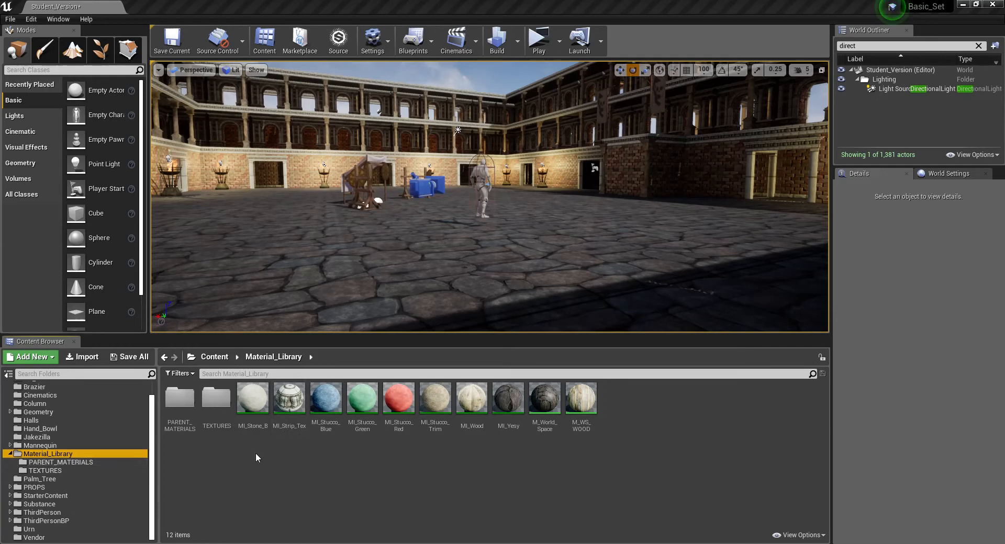
- Create a folder named TEST inside Material_Library and open it
{"action": "right_click", "coordinate": [219, 469]}
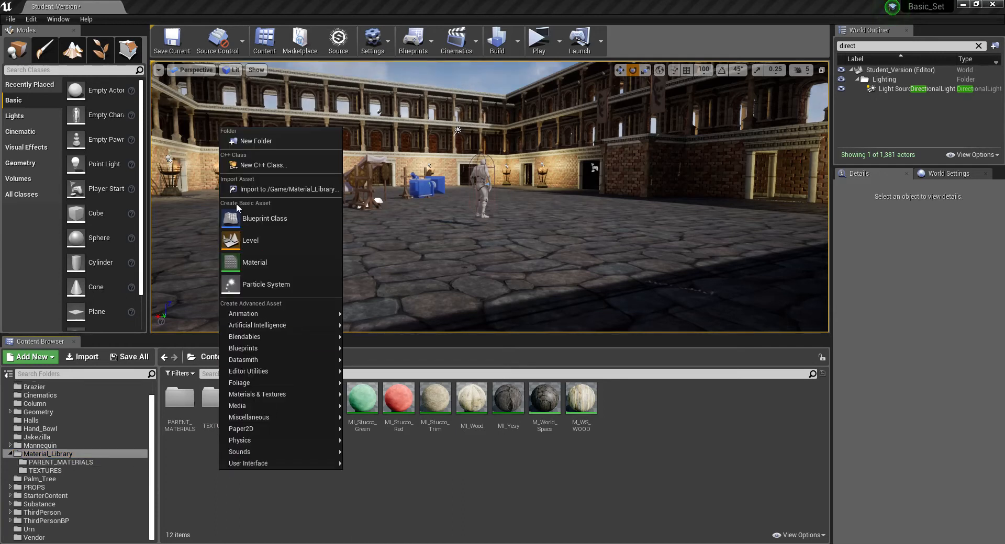
{"action": "left_click", "coordinate": [244, 140]}
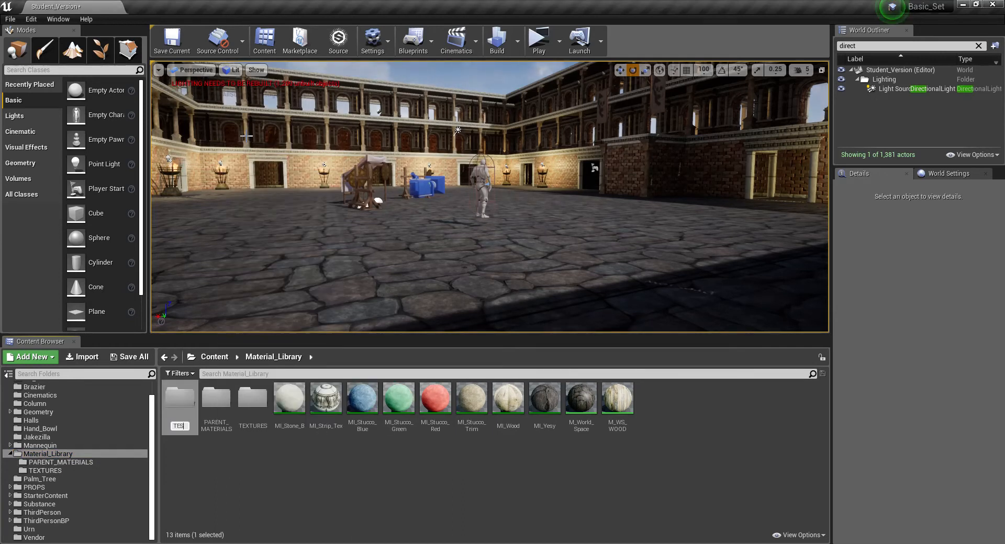
{"action": "key", "text": "Return"}
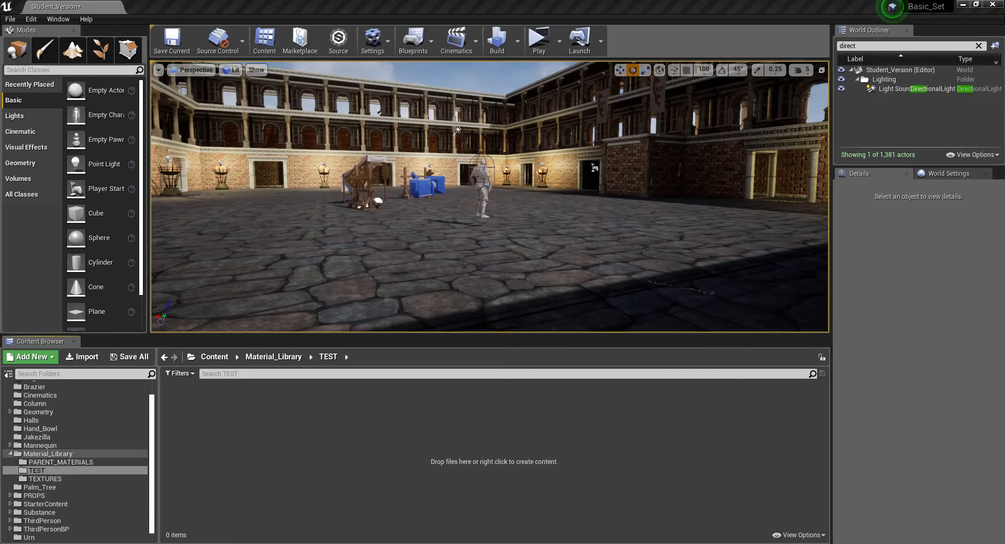
- Import the Tile_BC image from the D: drive's Textures folder into the TEST folder
{"action": "left_click_drag", "start_coordinate": [1004, 78], "coordinate": [772, 47]}
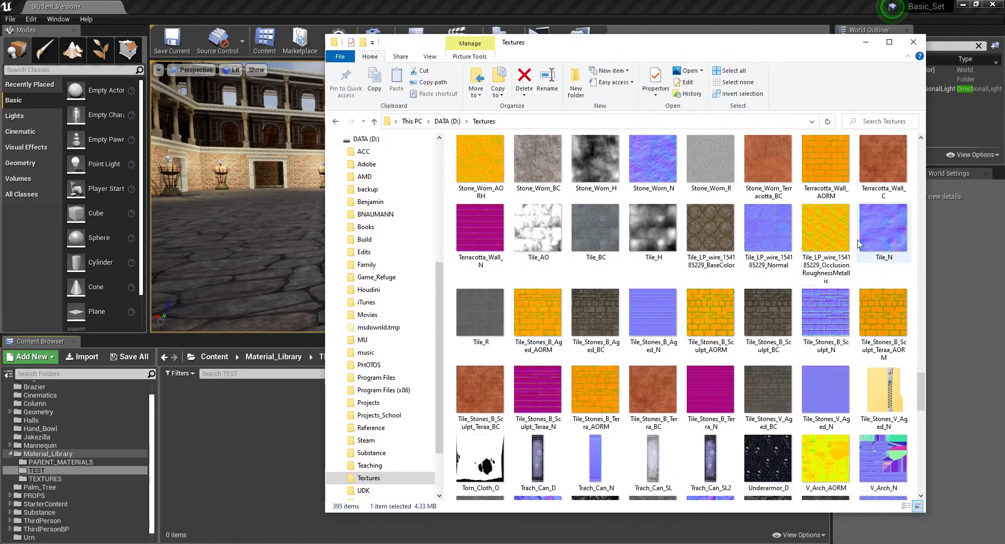
{"action": "left_click", "coordinate": [827, 245]}
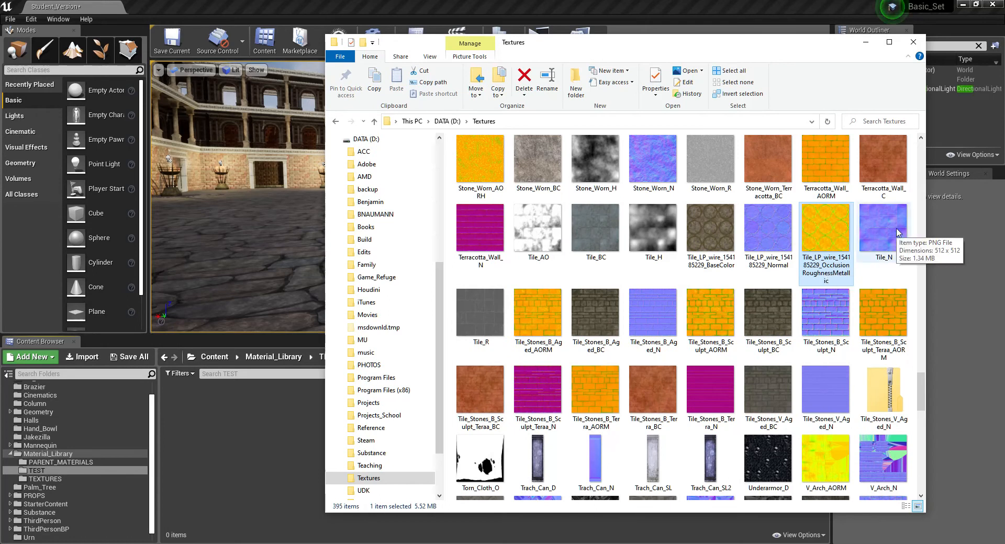
{"action": "left_click", "coordinate": [771, 231]}
{"action": "left_click", "coordinate": [701, 236]}
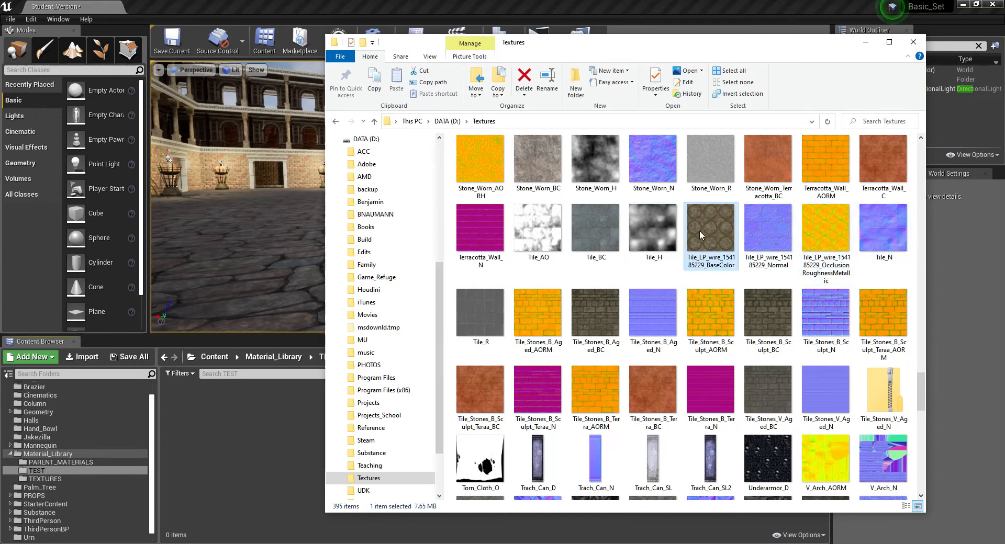
{"action": "left_click", "coordinate": [589, 232]}
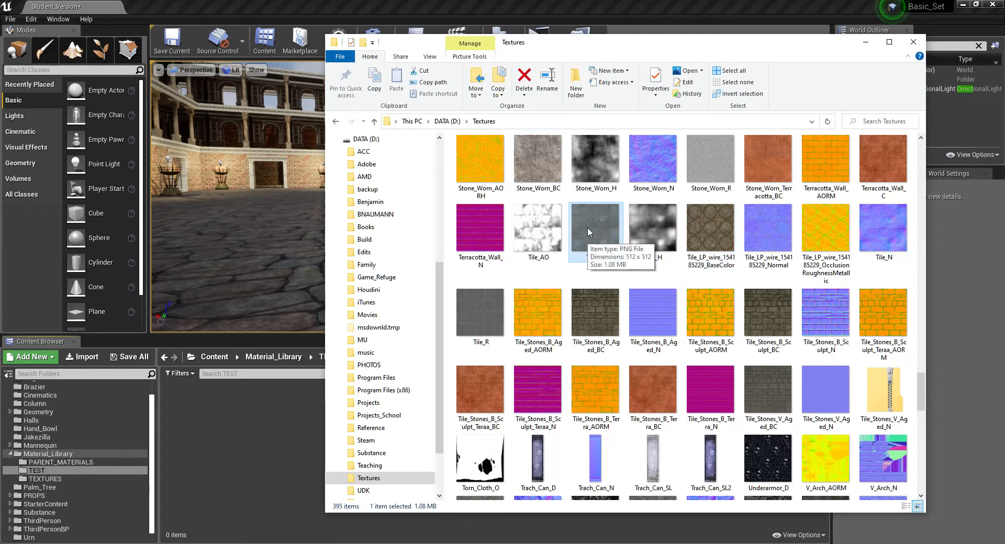
{"action": "left_click_drag", "start_coordinate": [595, 230], "coordinate": [259, 463]}
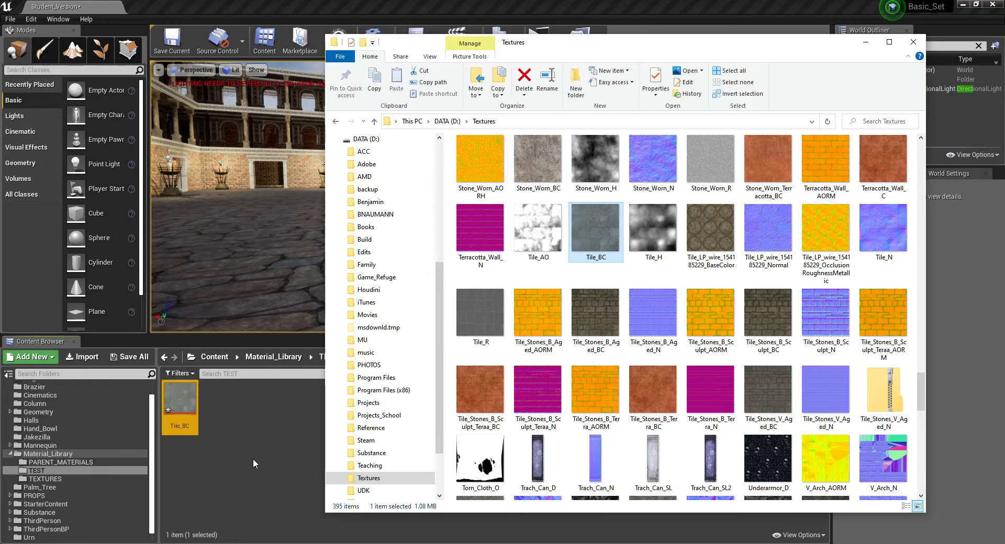
{"action": "left_click", "coordinate": [254, 464]}
- Open the imported Tile_BC texture to inspect it, and close its editor
{"action": "left_click", "coordinate": [177, 396]}
{"action": "double_click", "coordinate": [177, 396]}
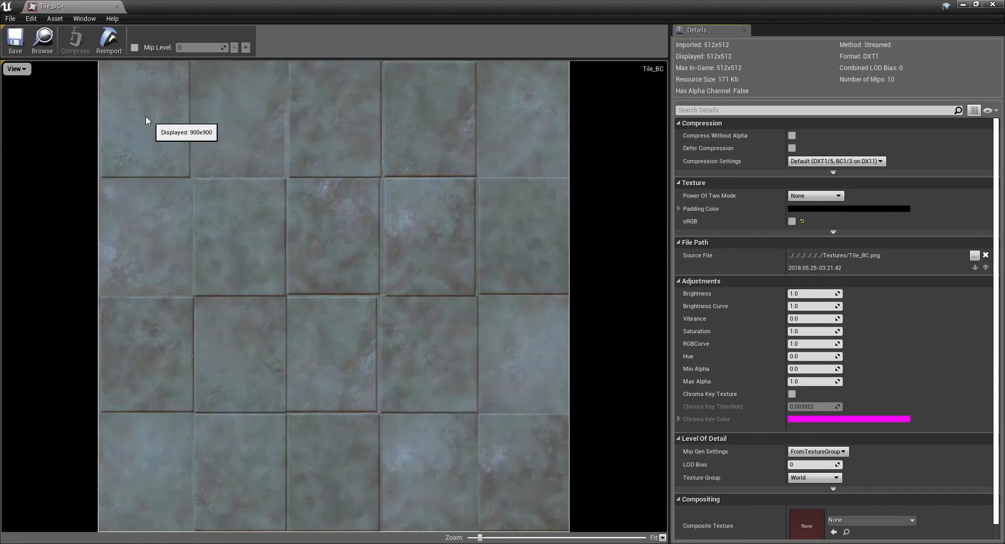
{"action": "left_click", "coordinate": [118, 7]}
- Create a material named M_Tile in the TEST folder and open it for editing
{"action": "left_click", "coordinate": [283, 423]}
{"action": "right_click", "coordinate": [284, 423]}
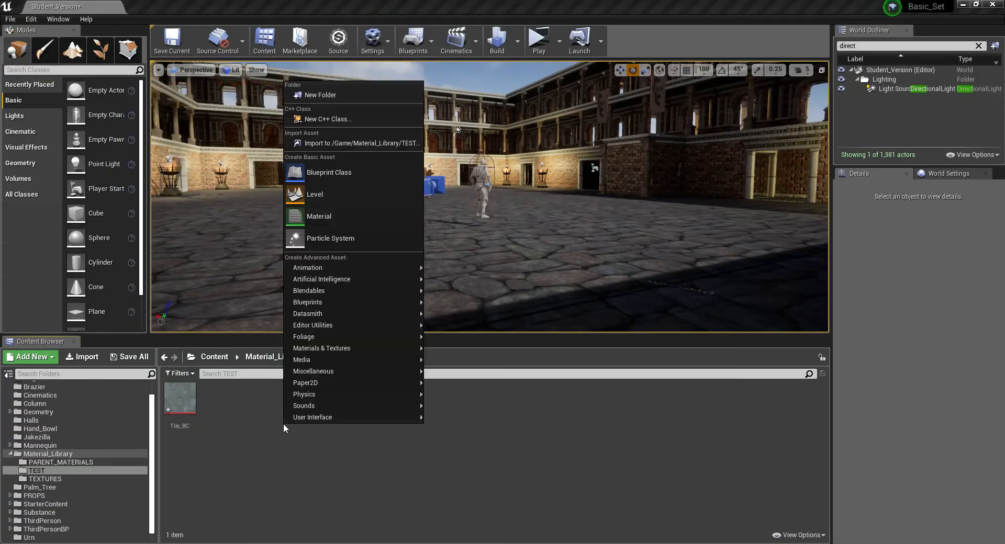
{"action": "left_click", "coordinate": [314, 215]}
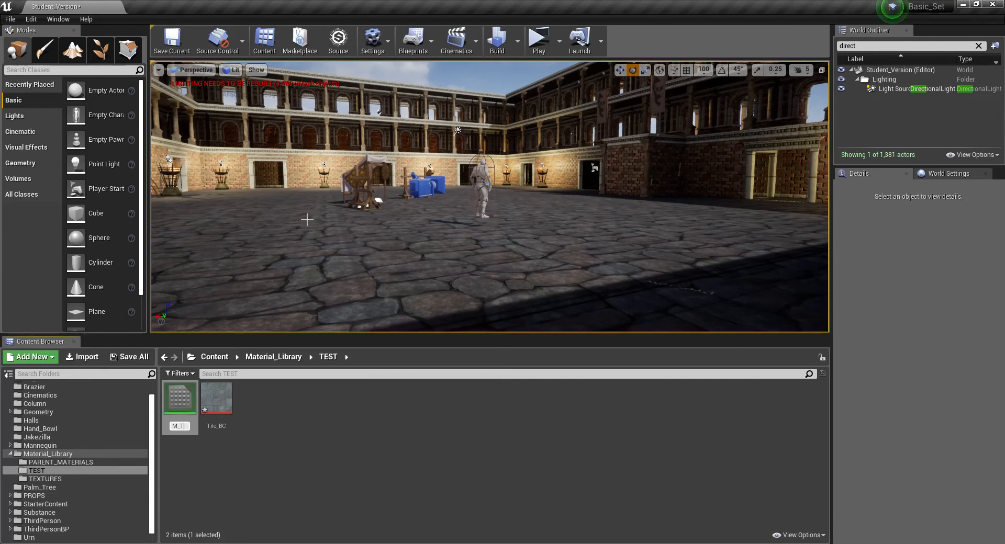
{"action": "key", "text": "Return"}
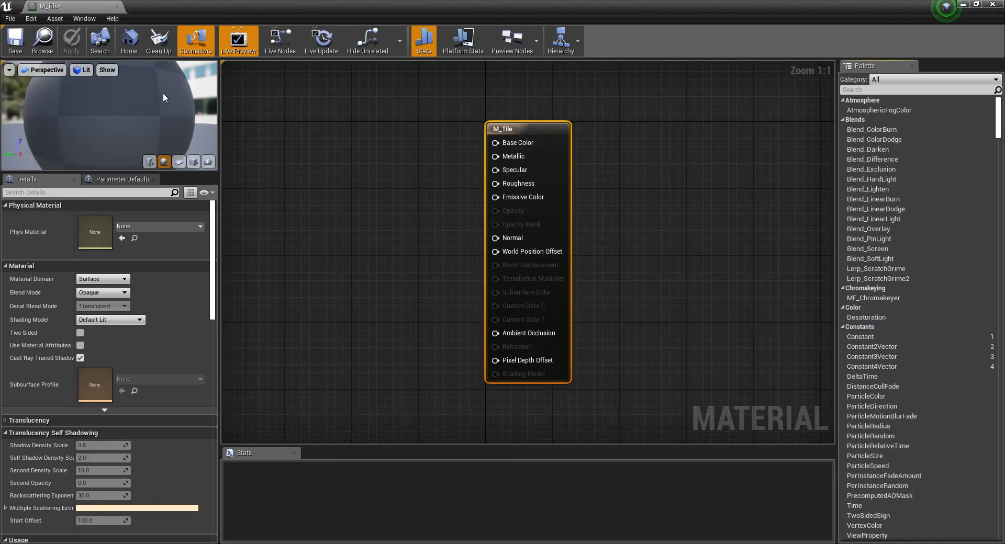
- Enlarge the material preview area and switch the preview mesh to a cube
{"action": "left_click_drag", "start_coordinate": [204, 174], "coordinate": [205, 259]}
{"action": "left_click_drag", "start_coordinate": [220, 184], "coordinate": [380, 183]}
{"action": "scroll", "coordinate": [213, 207], "scroll_direction": "down", "scroll_amount": 5}
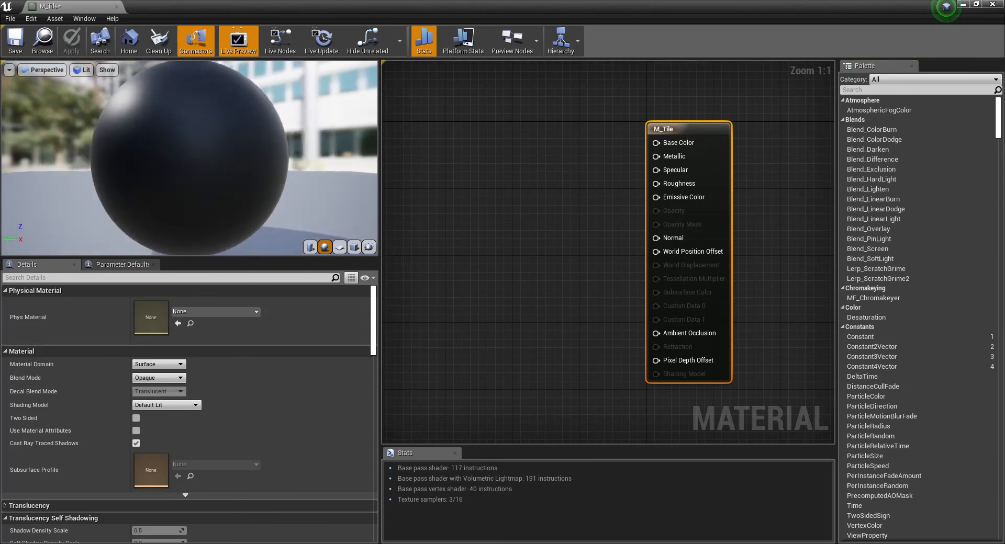
{"action": "left_click", "coordinate": [354, 248]}
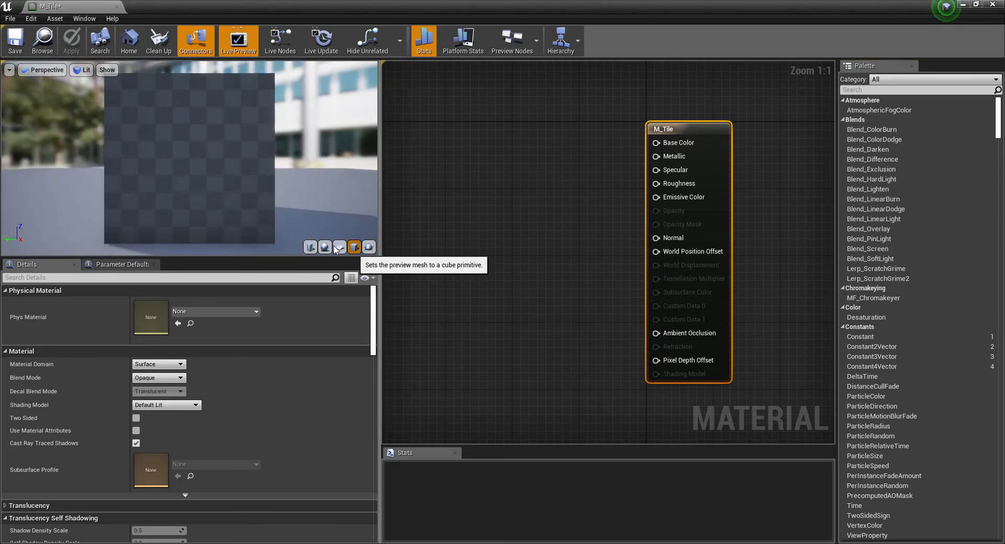
- Float the M_Tile editor over the main window, select Tile_BC in the TEST folder, and enlarge the editor window
{"action": "left_click_drag", "start_coordinate": [62, 6], "coordinate": [71, 24]}
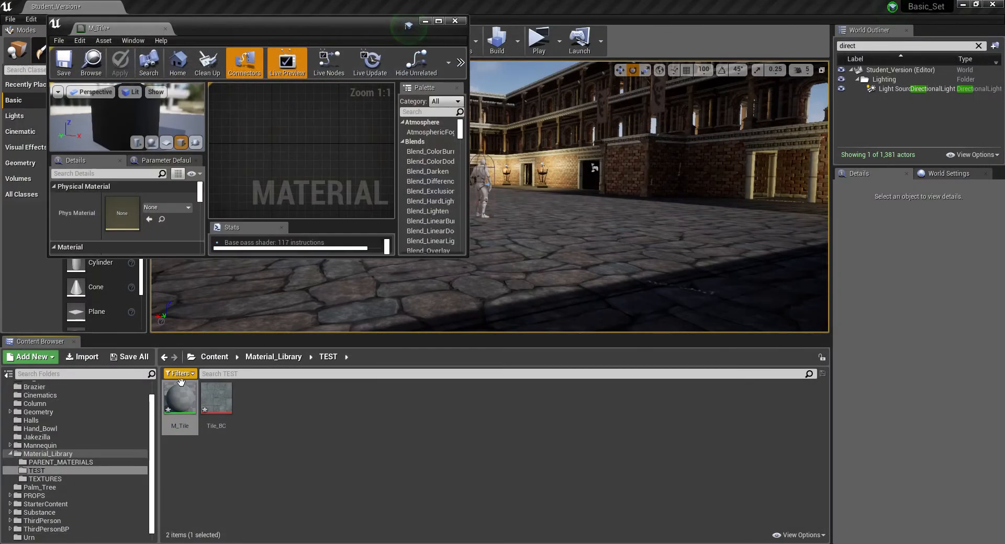
{"action": "left_click", "coordinate": [214, 410]}
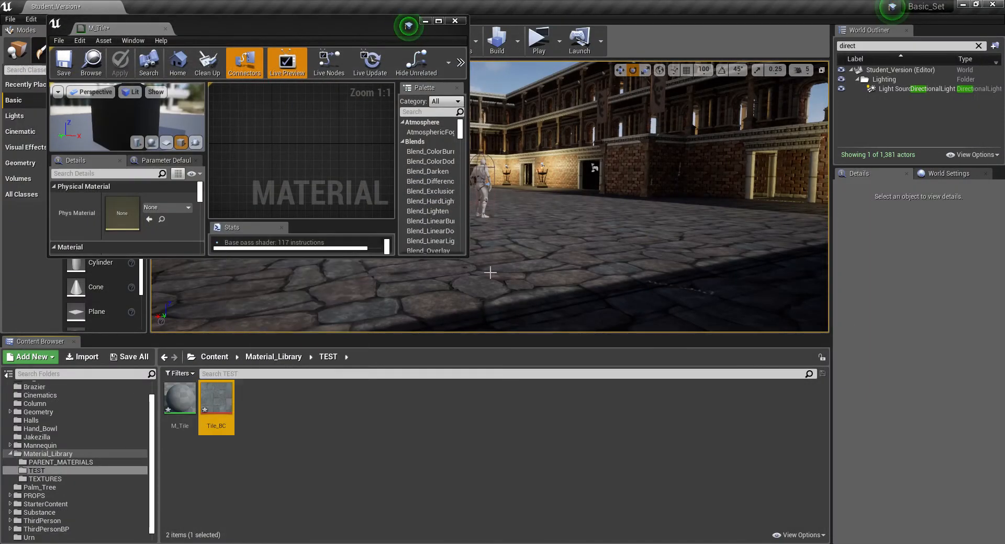
{"action": "left_click_drag", "start_coordinate": [467, 259], "coordinate": [800, 523]}
{"action": "right_click", "coordinate": [398, 153]}
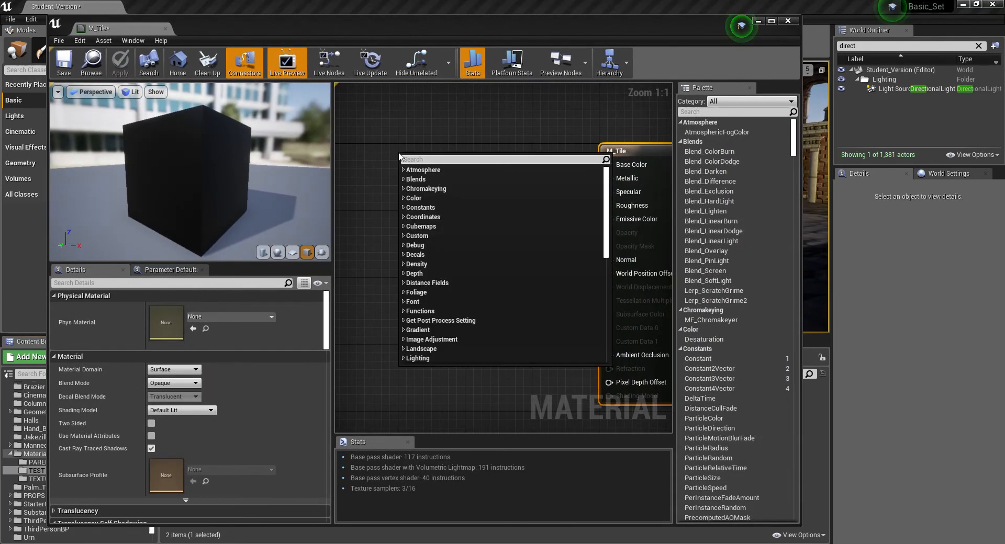
{"action": "type", "text": "texx"}
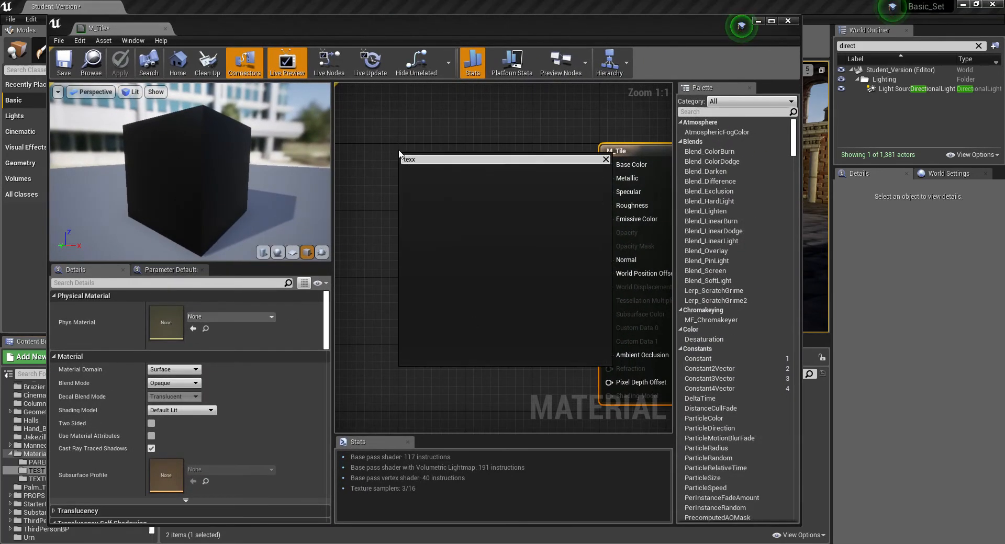
{"action": "key", "text": "BackSpace"}
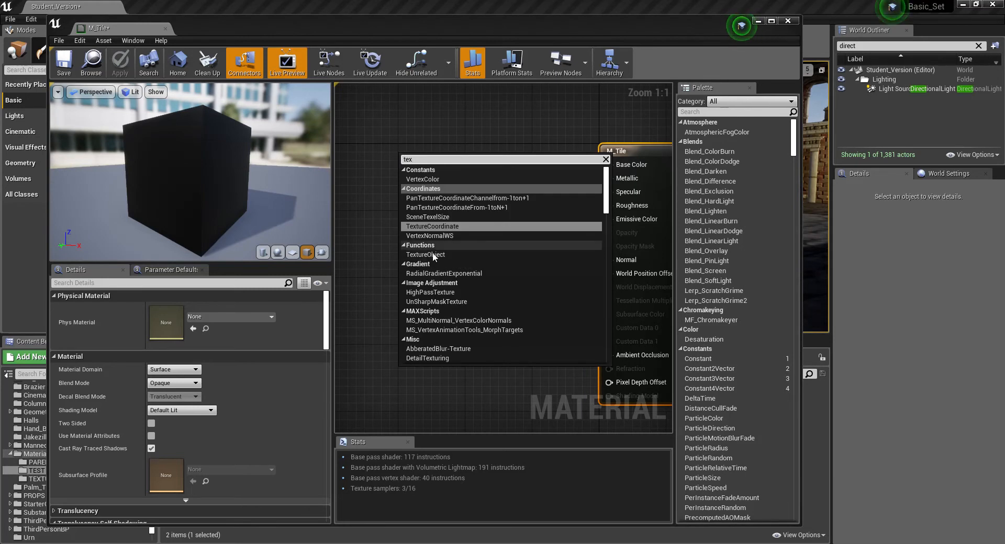
{"action": "scroll", "coordinate": [435, 256], "scroll_direction": "down", "scroll_amount": 3}
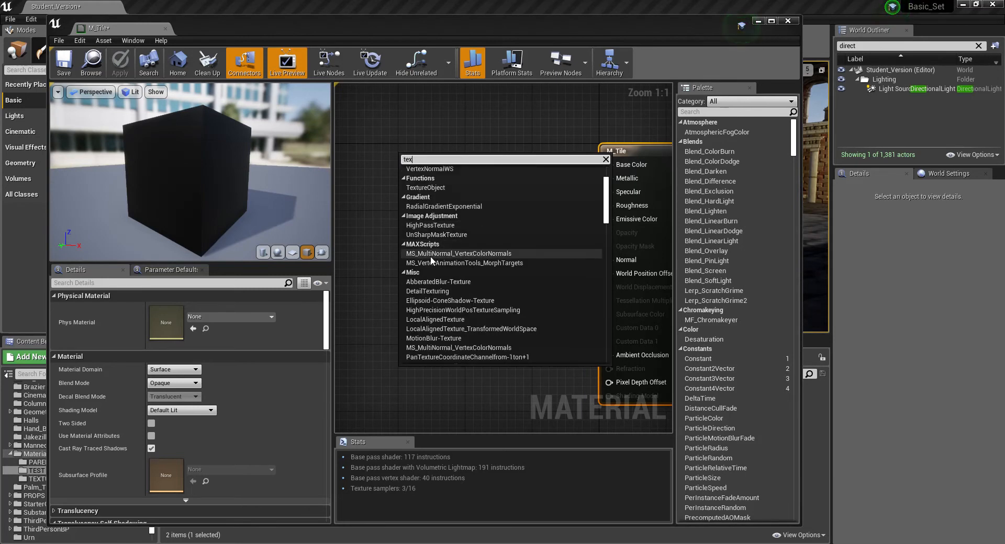
{"action": "left_click", "coordinate": [606, 159]}
{"action": "left_click", "coordinate": [544, 137]}
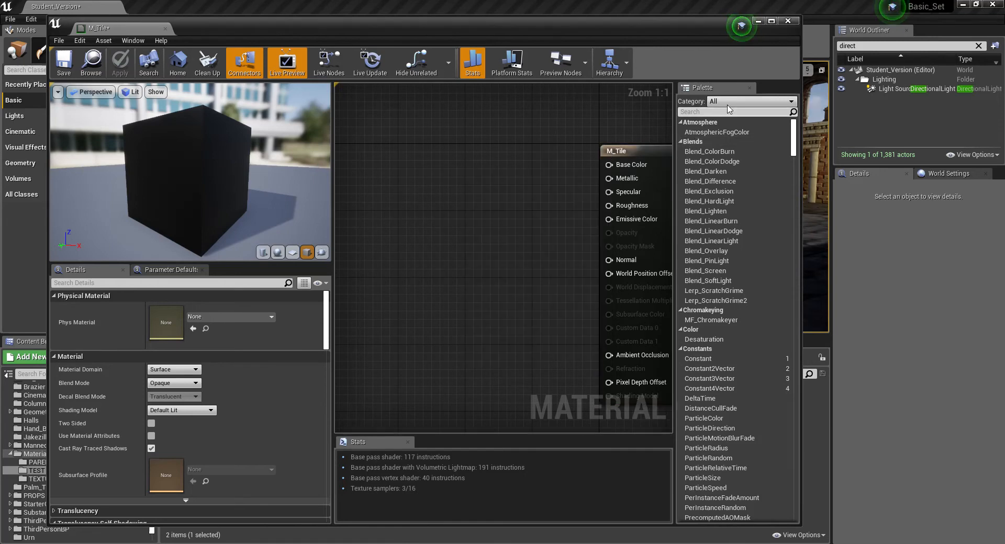
- Collapse the node palette categories from Atmosphere through Speed Tree and bring the Texture category's nodes into view
{"action": "left_click", "coordinate": [681, 122]}
{"action": "left_click", "coordinate": [680, 131]}
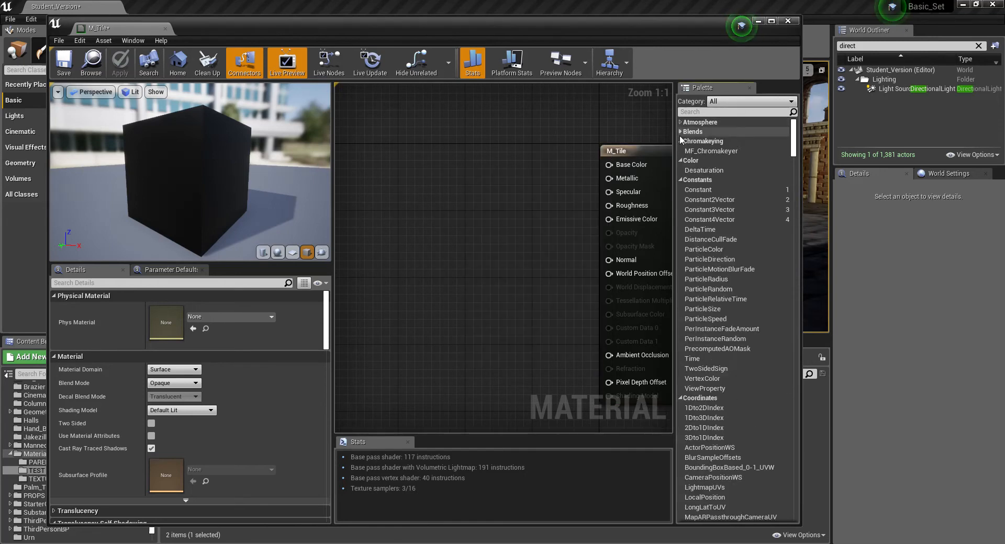
{"action": "left_click", "coordinate": [680, 142]}
{"action": "left_click", "coordinate": [679, 150]}
{"action": "left_click", "coordinate": [681, 159]}
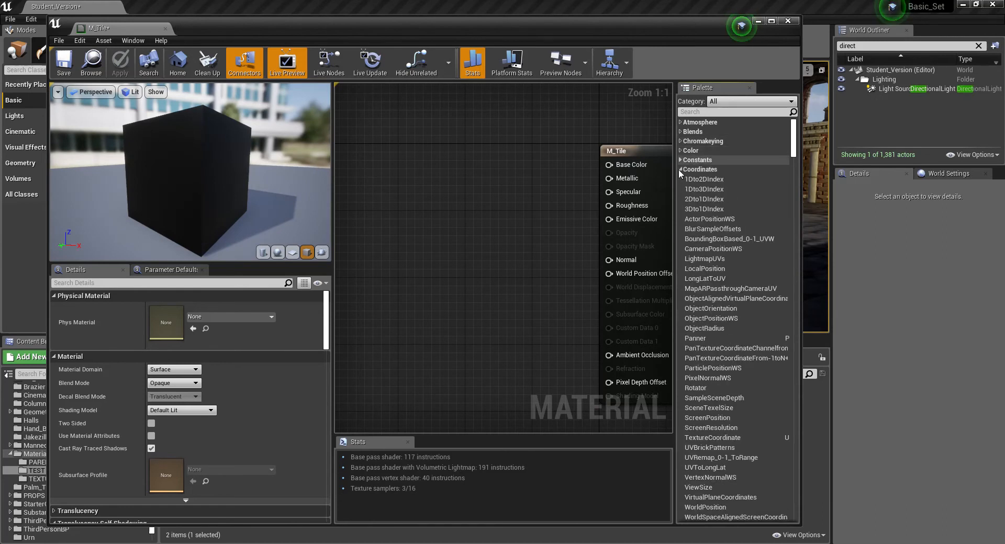
{"action": "left_click", "coordinate": [680, 170]}
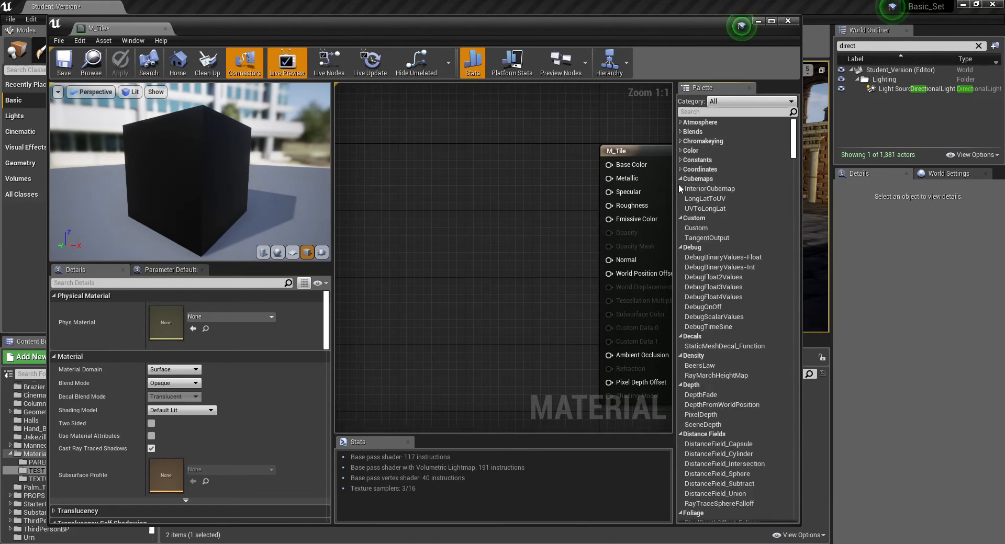
{"action": "left_click", "coordinate": [679, 179]}
{"action": "left_click", "coordinate": [679, 188]}
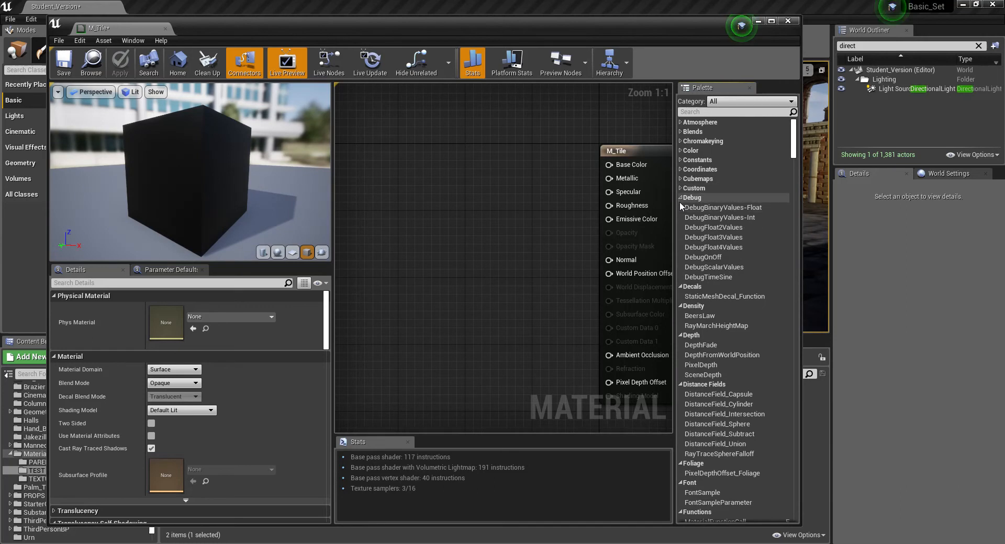
{"action": "left_click", "coordinate": [680, 197]}
{"action": "left_click", "coordinate": [680, 206]}
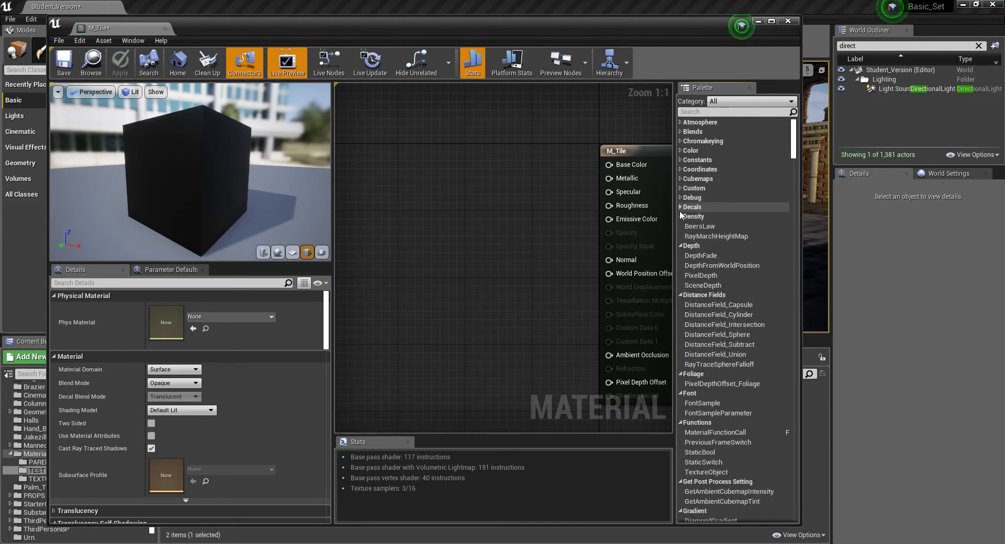
{"action": "left_click", "coordinate": [680, 216]}
{"action": "left_click", "coordinate": [680, 226]}
{"action": "left_click", "coordinate": [681, 235]}
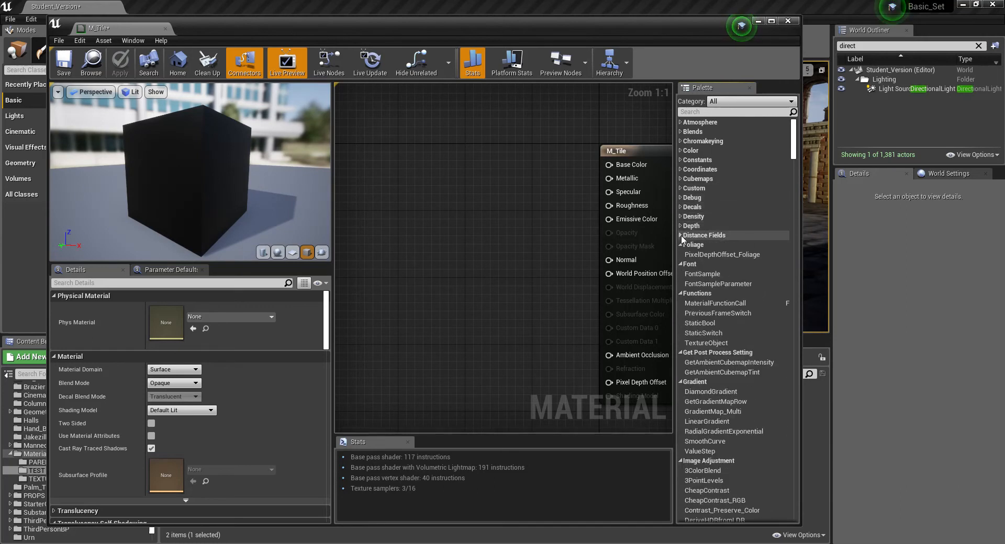
{"action": "left_click", "coordinate": [681, 244]}
{"action": "left_click", "coordinate": [679, 254]}
{"action": "left_click", "coordinate": [679, 263]}
{"action": "left_click", "coordinate": [681, 273]}
{"action": "left_click", "coordinate": [680, 282]}
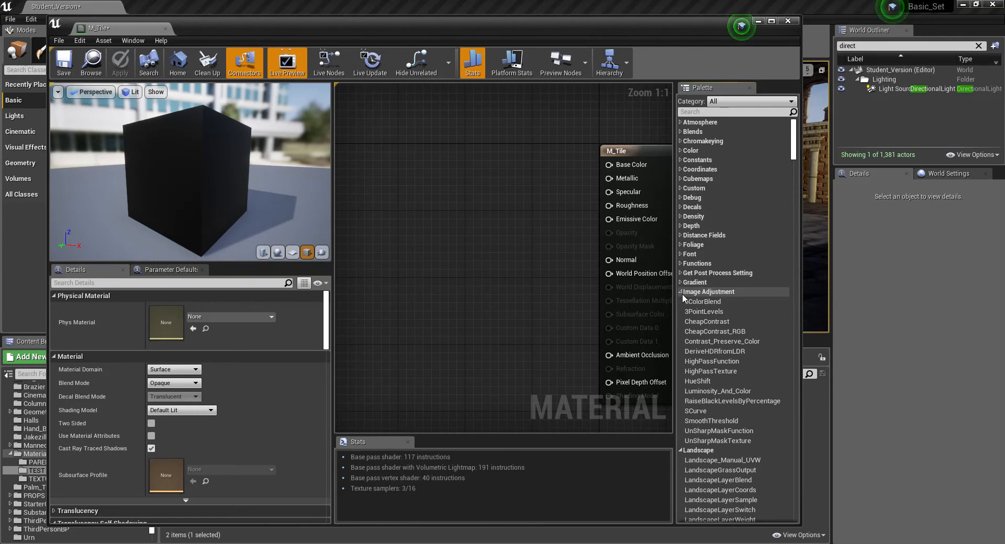
{"action": "left_click", "coordinate": [680, 292]}
{"action": "left_click", "coordinate": [682, 302]}
{"action": "left_click", "coordinate": [680, 311]}
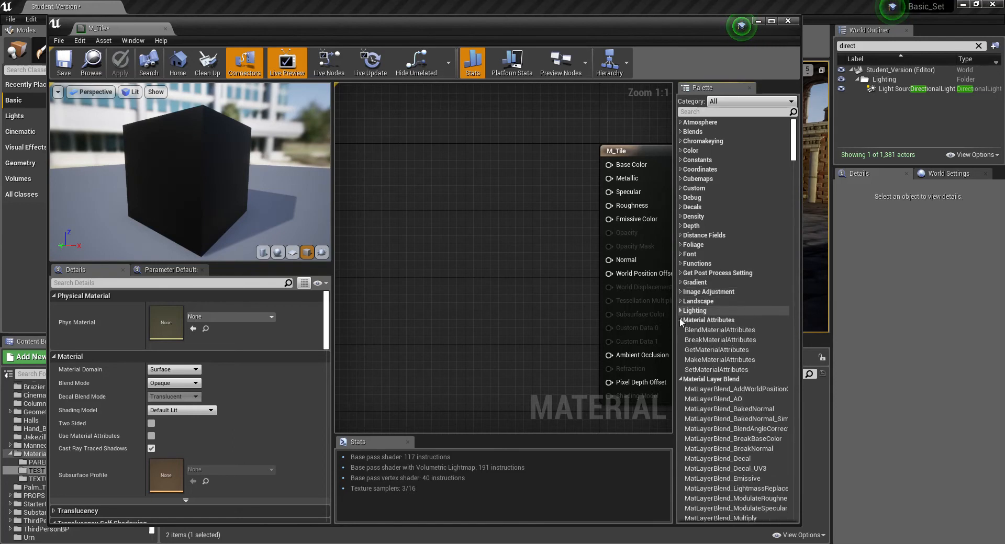
{"action": "left_click", "coordinate": [680, 320]}
{"action": "left_click", "coordinate": [681, 330]}
{"action": "left_click", "coordinate": [681, 339]}
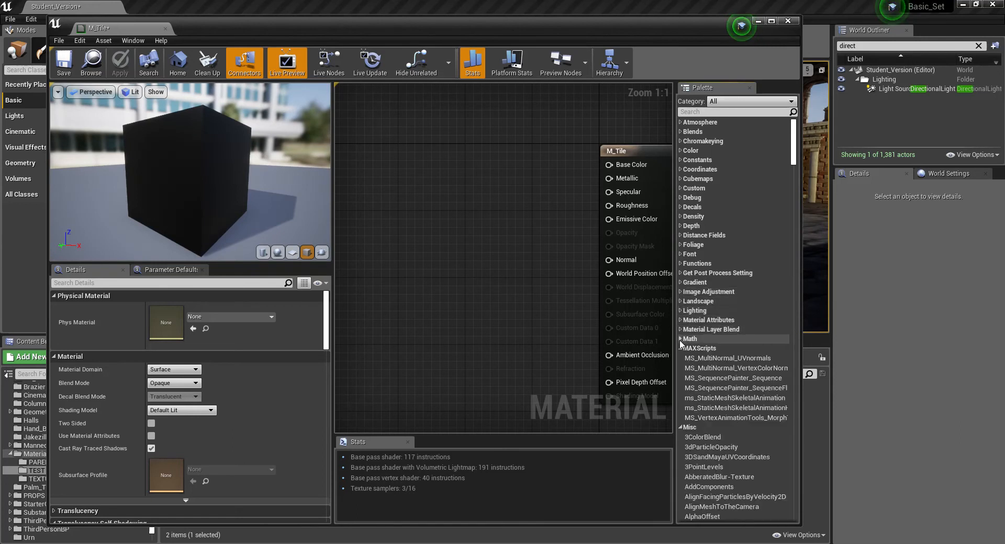
{"action": "left_click", "coordinate": [681, 349]}
{"action": "left_click", "coordinate": [680, 358]}
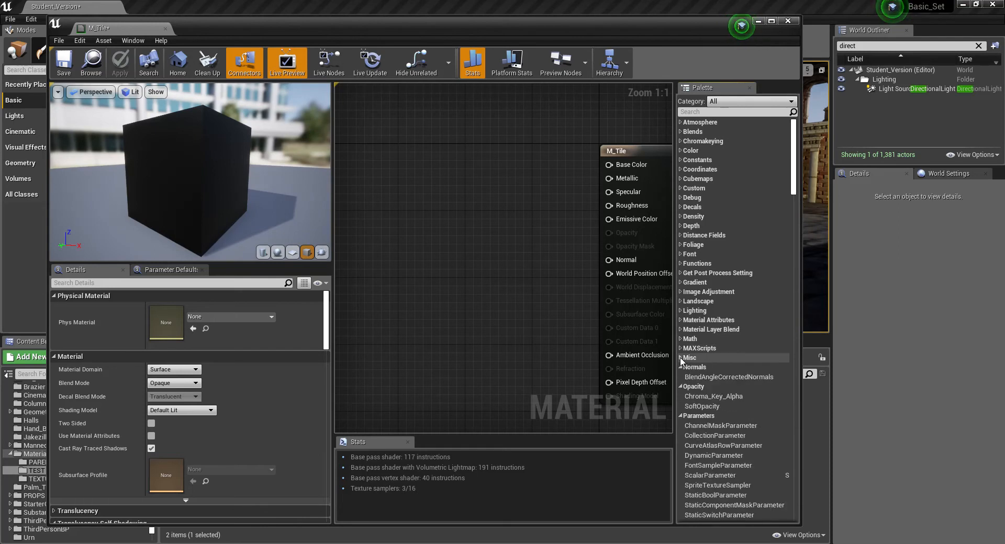
{"action": "left_click", "coordinate": [680, 368]}
{"action": "left_click", "coordinate": [680, 377]}
{"action": "left_click", "coordinate": [680, 387]}
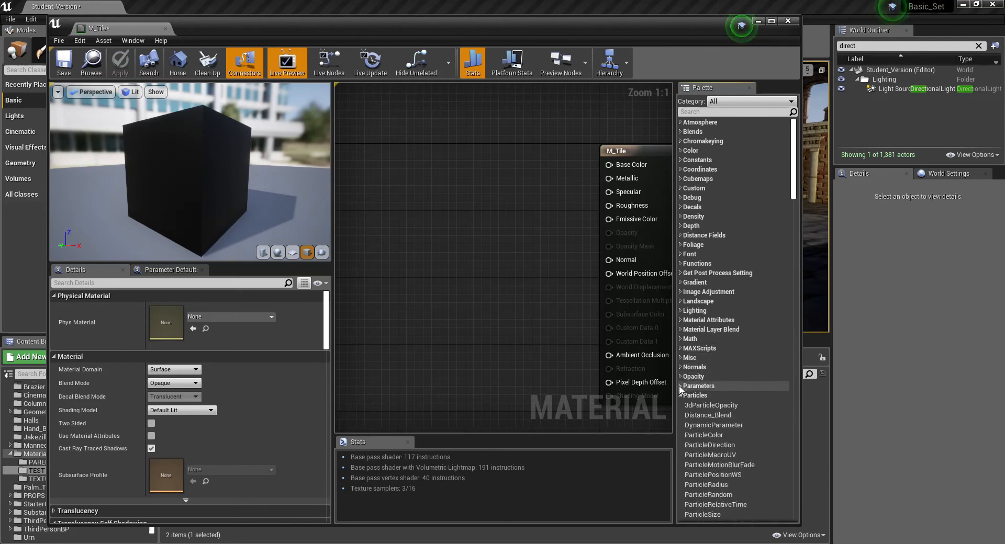
{"action": "left_click", "coordinate": [681, 395]}
{"action": "left_click", "coordinate": [680, 405]}
{"action": "left_click", "coordinate": [680, 415]}
{"action": "left_click", "coordinate": [680, 424]}
{"action": "left_click", "coordinate": [681, 433]}
{"action": "left_click", "coordinate": [680, 443]}
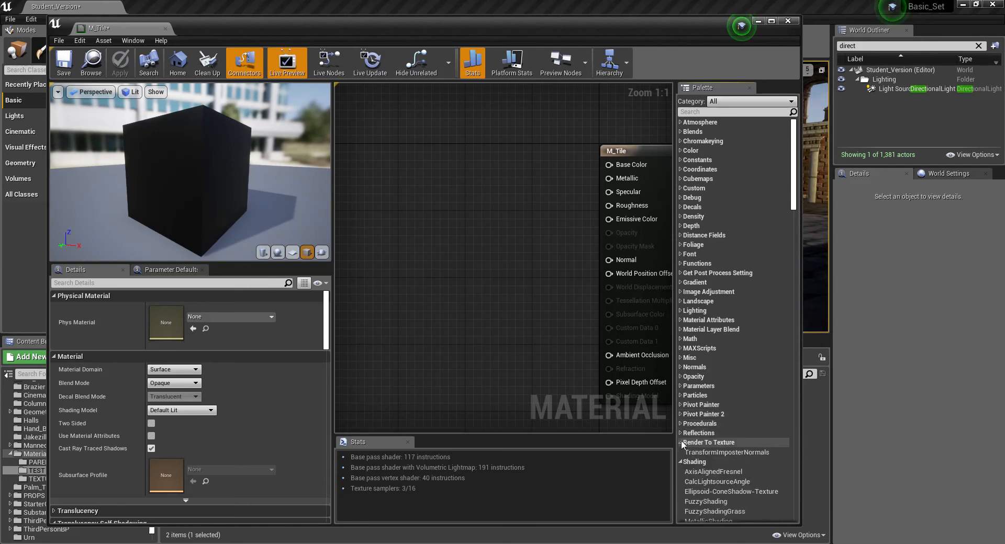
{"action": "left_click", "coordinate": [681, 452]}
{"action": "left_click", "coordinate": [680, 461]}
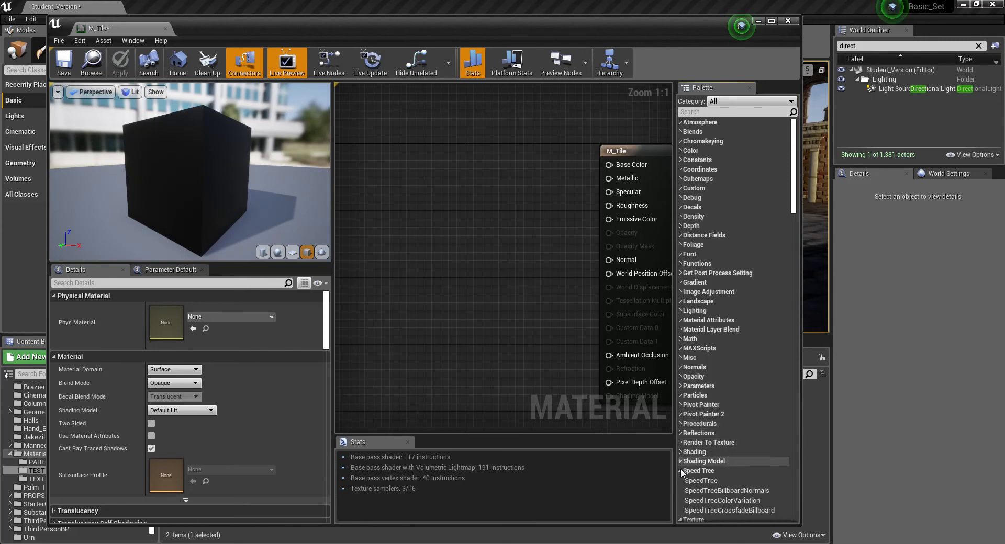
{"action": "left_click", "coordinate": [681, 472]}
{"action": "scroll", "coordinate": [734, 431], "scroll_direction": "down", "scroll_amount": 5}
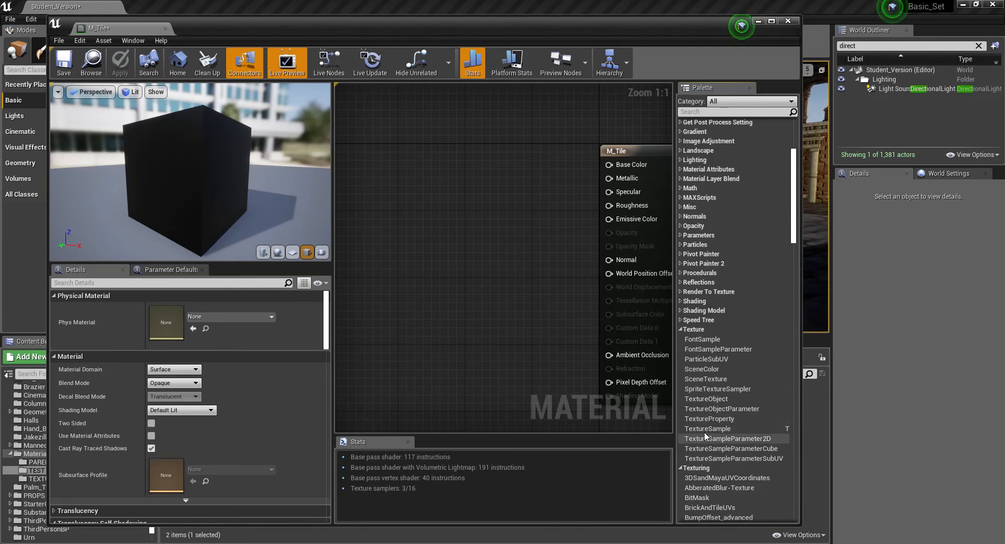
- Add a Texture Sample node using Tile_BC beside the M_Tile result node and connect its RGB output to Base Color
{"action": "left_click_drag", "start_coordinate": [715, 429], "coordinate": [449, 218]}
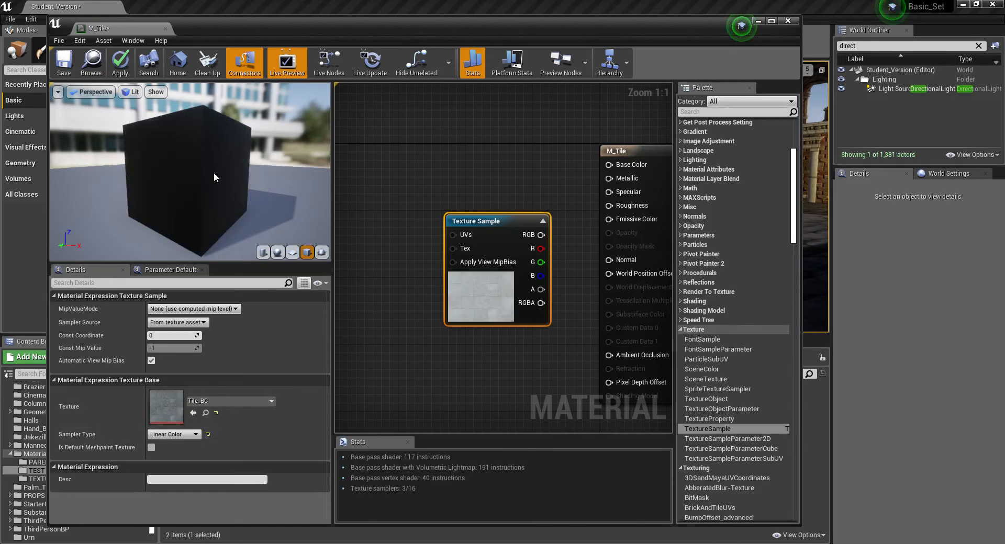
{"action": "left_click_drag", "start_coordinate": [153, 165], "coordinate": [158, 162]}
{"action": "left_click_drag", "start_coordinate": [191, 134], "coordinate": [440, 184]}
{"action": "scroll", "coordinate": [588, 199], "scroll_direction": "down", "scroll_amount": 7}
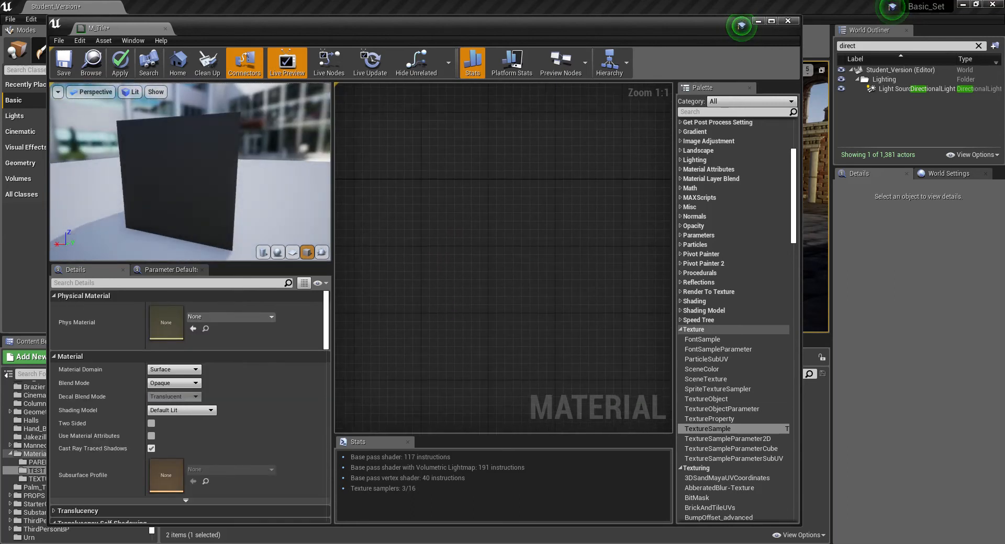
{"action": "scroll", "coordinate": [582, 202], "scroll_direction": "down", "scroll_amount": 1}
{"action": "scroll", "coordinate": [577, 210], "scroll_direction": "down", "scroll_amount": 4}
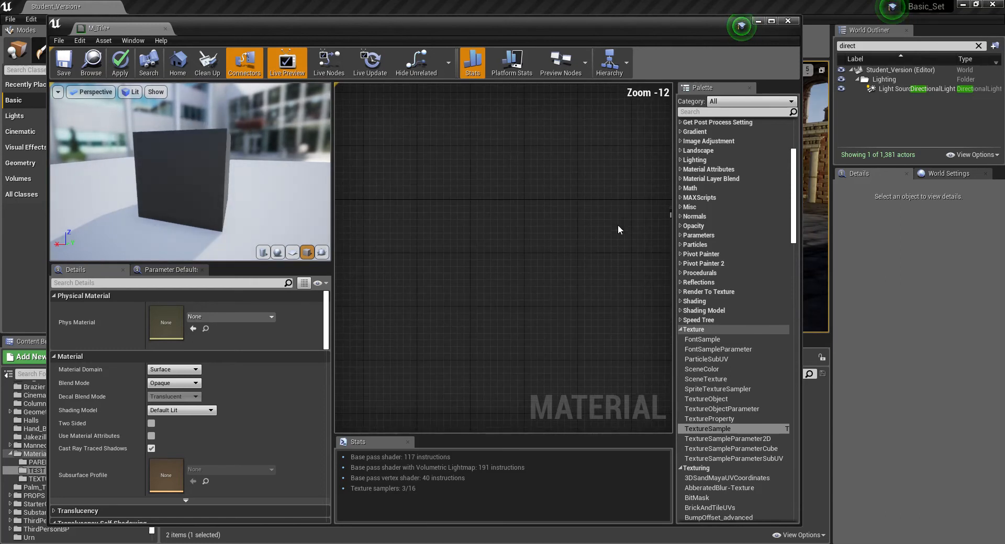
{"action": "scroll", "coordinate": [539, 233], "scroll_direction": "up", "scroll_amount": 8}
{"action": "right_click_drag", "start_coordinate": [580, 239], "coordinate": [457, 215]}
{"action": "scroll", "coordinate": [463, 217], "scroll_direction": "up", "scroll_amount": 4}
{"action": "right_click_drag", "start_coordinate": [531, 138], "coordinate": [483, 114]}
{"action": "left_click_drag", "start_coordinate": [449, 196], "coordinate": [417, 149]}
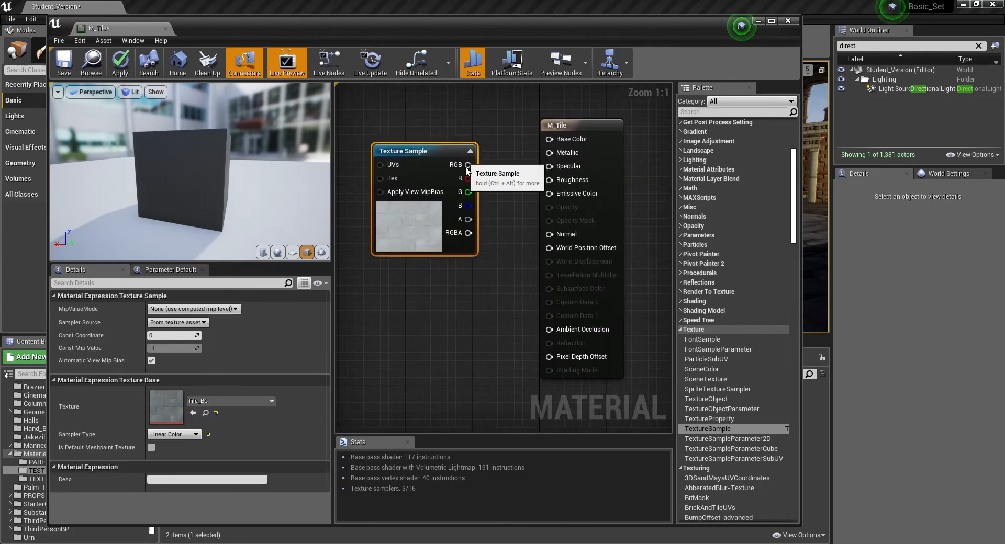
{"action": "left_click_drag", "start_coordinate": [483, 162], "coordinate": [549, 139]}
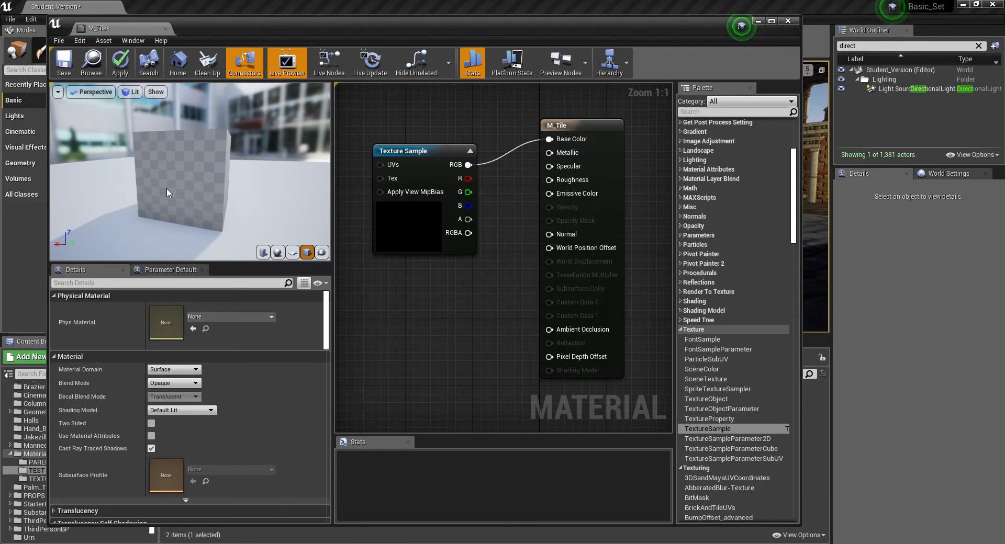
- Inspect the texture on the preview cube and switch the preview mesh to a sphere
{"action": "mouse_move", "coordinate": [156, 173]}
{"action": "right_mouse_down"}
{"action": "mouse_move", "coordinate": [157, 209]}
{"action": "mouse_move", "coordinate": [156, 183]}
{"action": "right_mouse_up"}
{"action": "left_click_drag", "start_coordinate": [170, 177], "coordinate": [282, 159]}
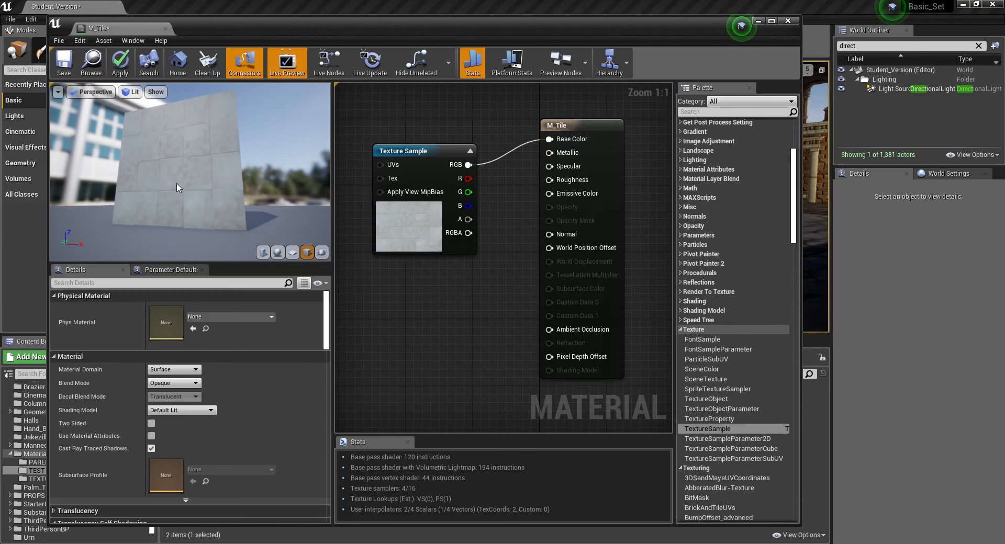
{"action": "left_click", "coordinate": [278, 252]}
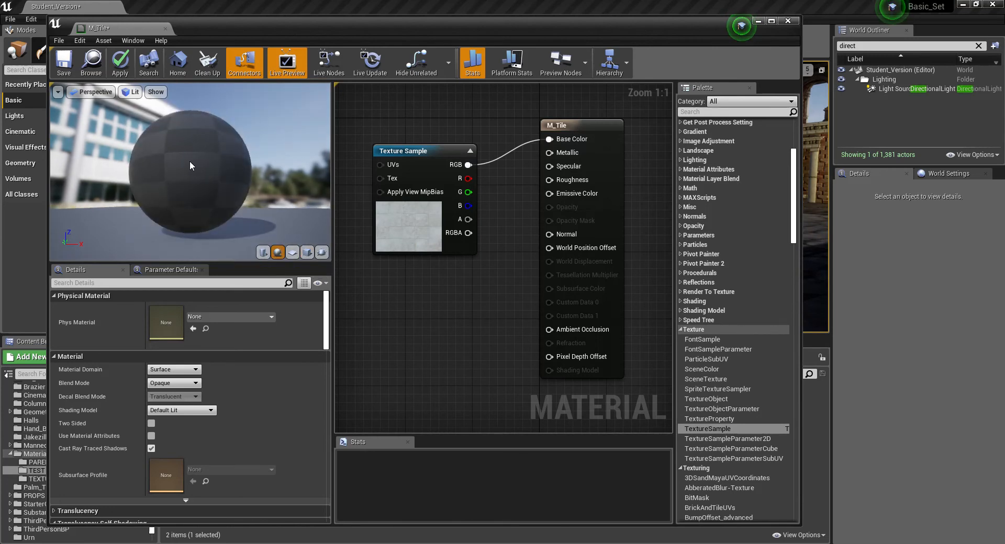
{"action": "left_click_drag", "start_coordinate": [173, 164], "coordinate": [191, 199]}
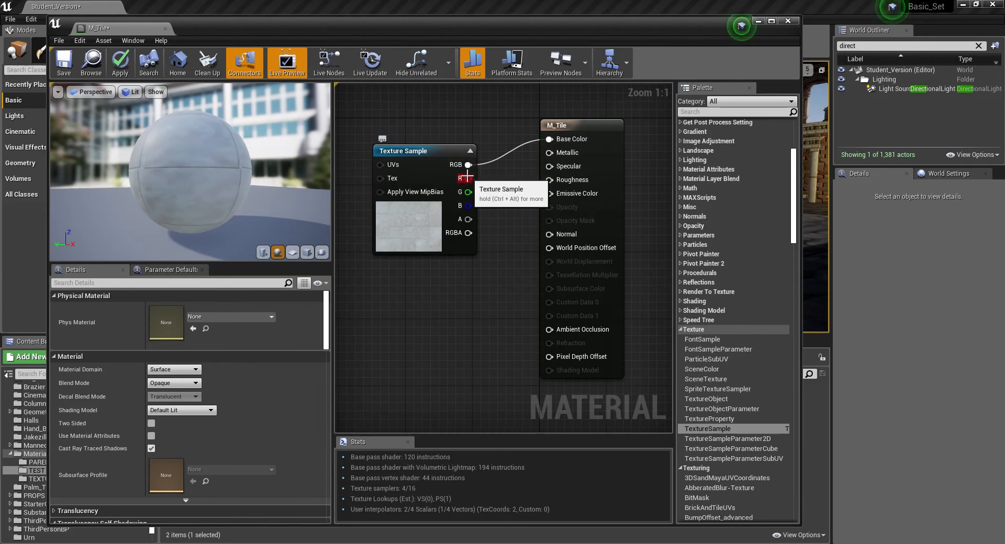
- Connect the Texture Sample's R output to Ambient Occlusion, G to Roughness and B to Metallic, and examine the preview sphere up close
{"action": "left_click_drag", "start_coordinate": [467, 178], "coordinate": [548, 330]}
{"action": "left_click_drag", "start_coordinate": [468, 192], "coordinate": [550, 181]}
{"action": "left_click_drag", "start_coordinate": [468, 205], "coordinate": [549, 153]}
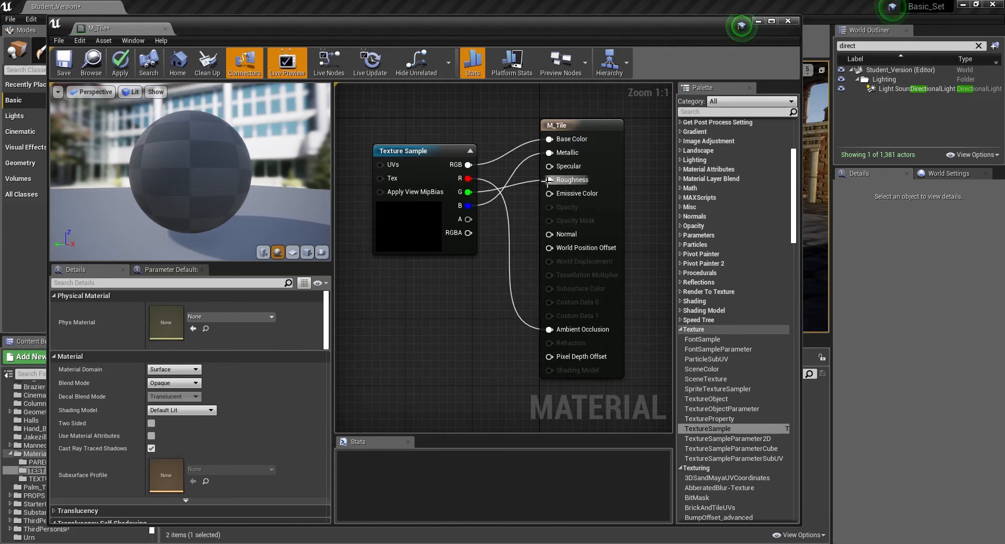
{"action": "left_click_drag", "start_coordinate": [161, 154], "coordinate": [267, 168]}
{"action": "mouse_move", "coordinate": [118, 181]}
{"action": "left_mouse_down"}
{"action": "mouse_move", "coordinate": [99, 175]}
{"action": "mouse_move", "coordinate": [108, 173]}
{"action": "left_mouse_up"}
{"action": "right_click_drag", "start_coordinate": [247, 171], "coordinate": [247, 152]}
{"action": "left_click_drag", "start_coordinate": [229, 112], "coordinate": [228, 176]}
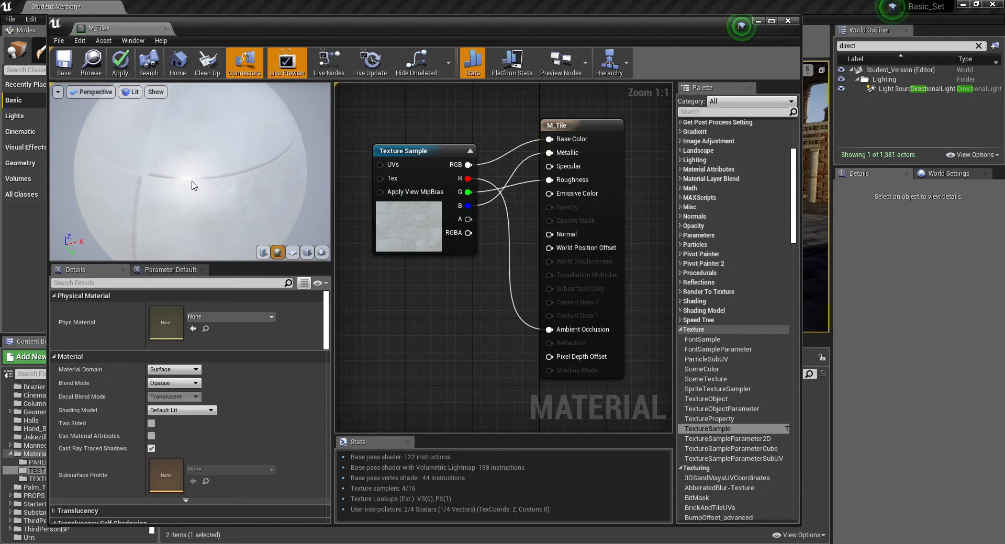
{"action": "mouse_move", "coordinate": [190, 173]}
{"action": "left_mouse_down"}
{"action": "mouse_move", "coordinate": [230, 171]}
{"action": "mouse_move", "coordinate": [187, 167]}
{"action": "mouse_move", "coordinate": [199, 170]}
{"action": "left_mouse_up"}
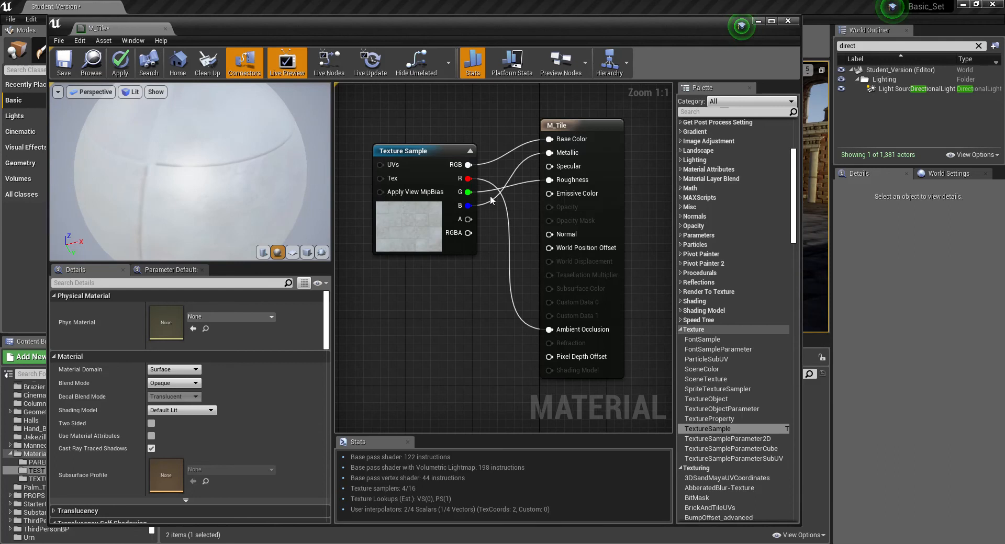
{"action": "left_click_drag", "start_coordinate": [505, 233], "coordinate": [504, 233]}
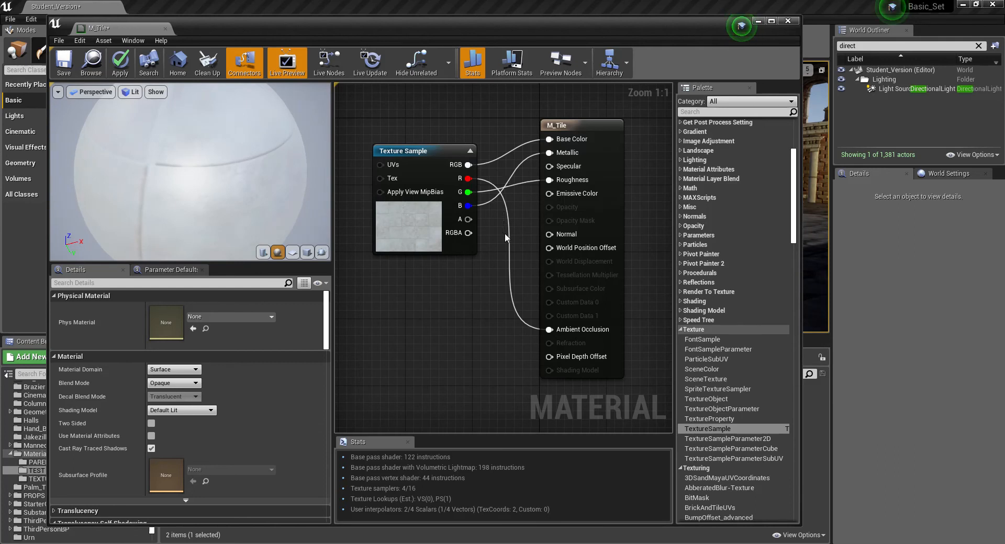
- Break the links into the Metallic, Roughness and Ambient Occlusion inputs of M_Tile
{"action": "right_click", "coordinate": [549, 152]}
{"action": "left_click", "coordinate": [550, 179]}
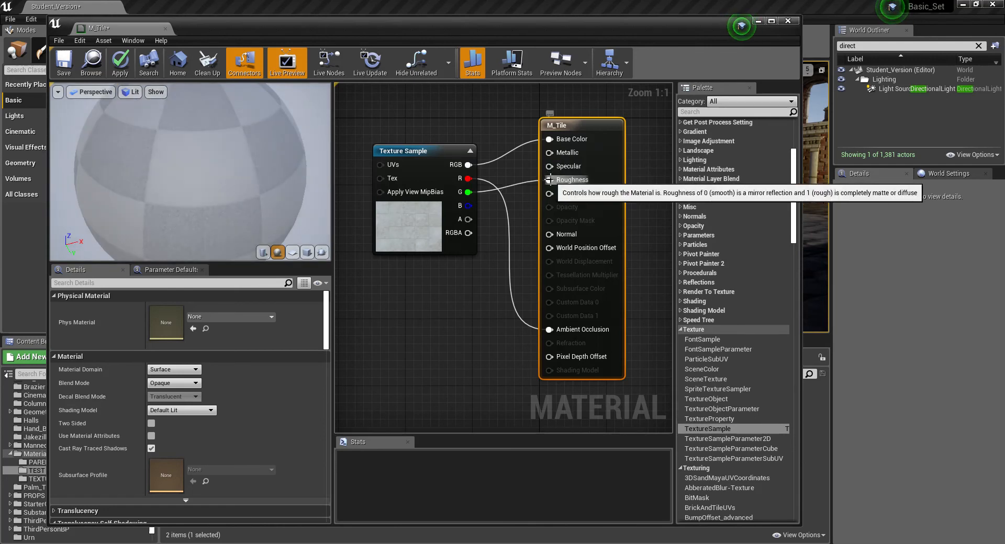
{"action": "right_click", "coordinate": [550, 180]}
{"action": "left_click", "coordinate": [559, 206]}
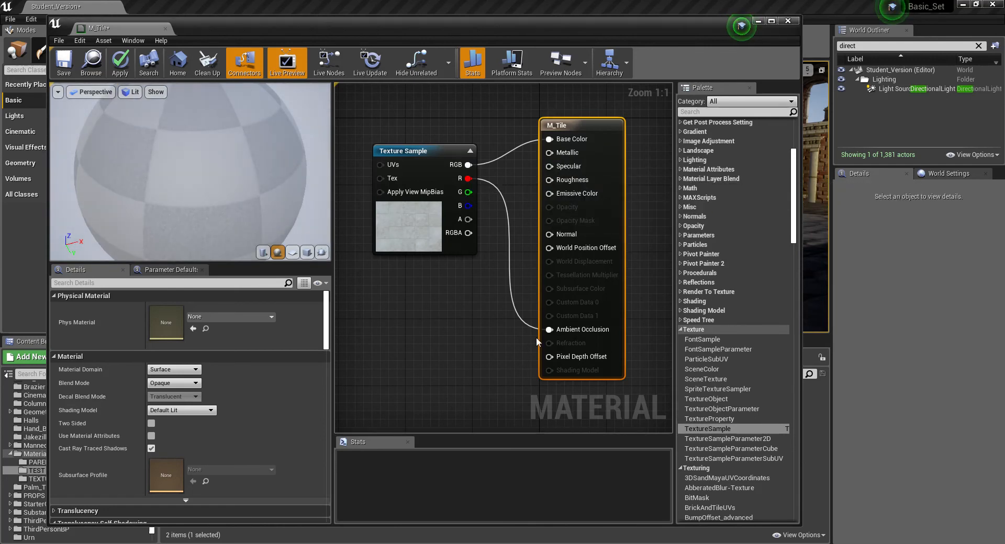
{"action": "right_click_drag", "start_coordinate": [544, 338], "coordinate": [554, 337]}
{"action": "right_click", "coordinate": [556, 330]}
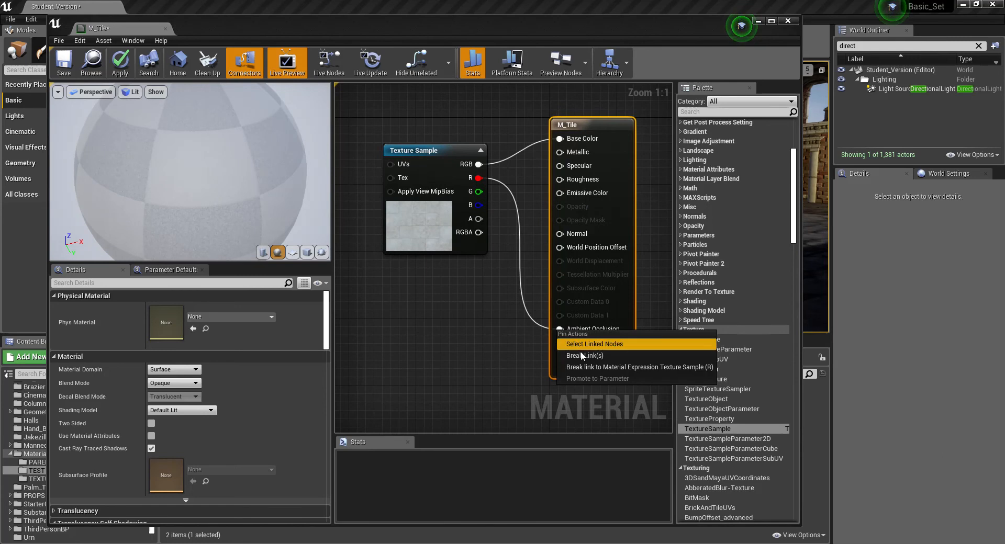
{"action": "left_click", "coordinate": [579, 356]}
- Add two Constant nodes below the Texture Sample, one set to 1 connected to Roughness and one at 0 connected to Metallic
{"action": "left_click_drag", "start_coordinate": [433, 150], "coordinate": [423, 113]}
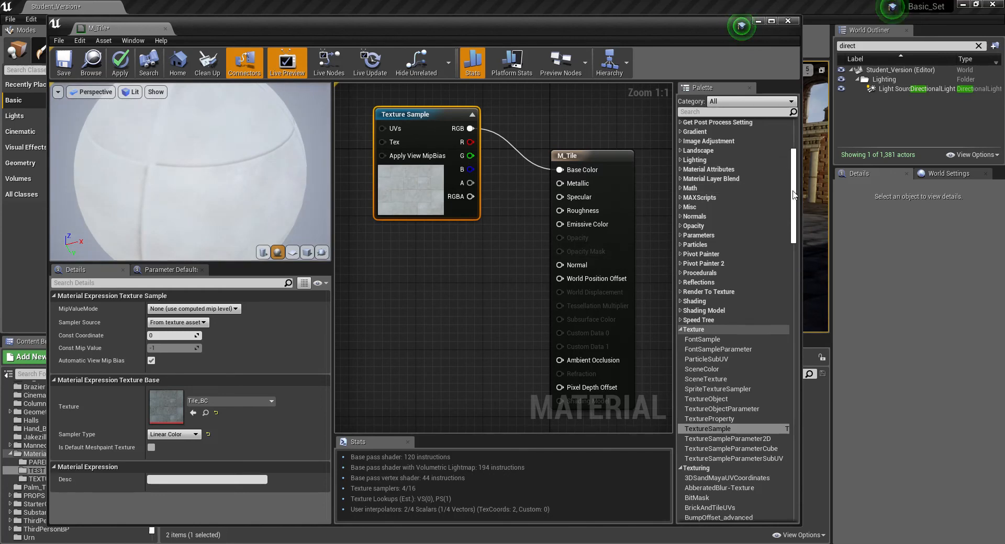
{"action": "scroll", "coordinate": [794, 161], "scroll_direction": "up", "scroll_amount": 5}
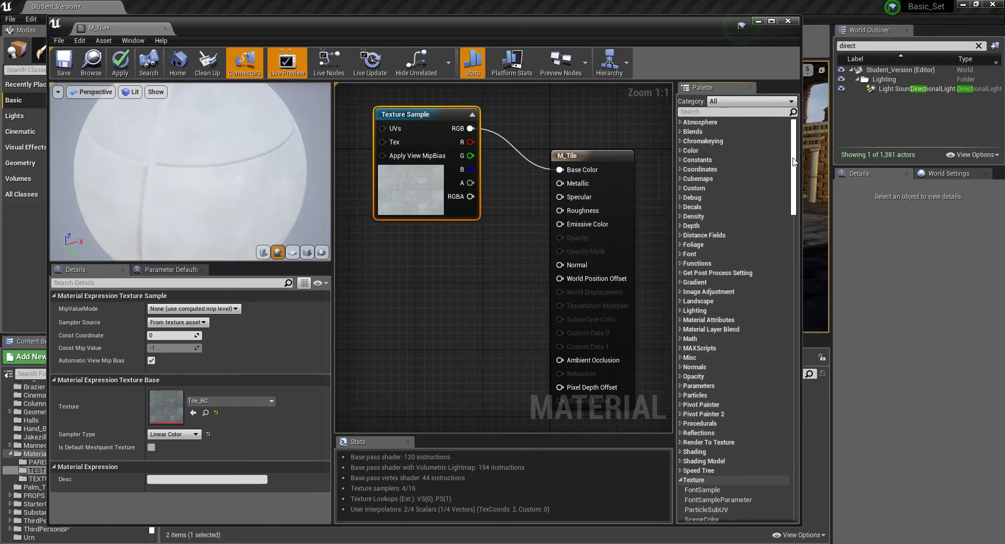
{"action": "left_click", "coordinate": [681, 160]}
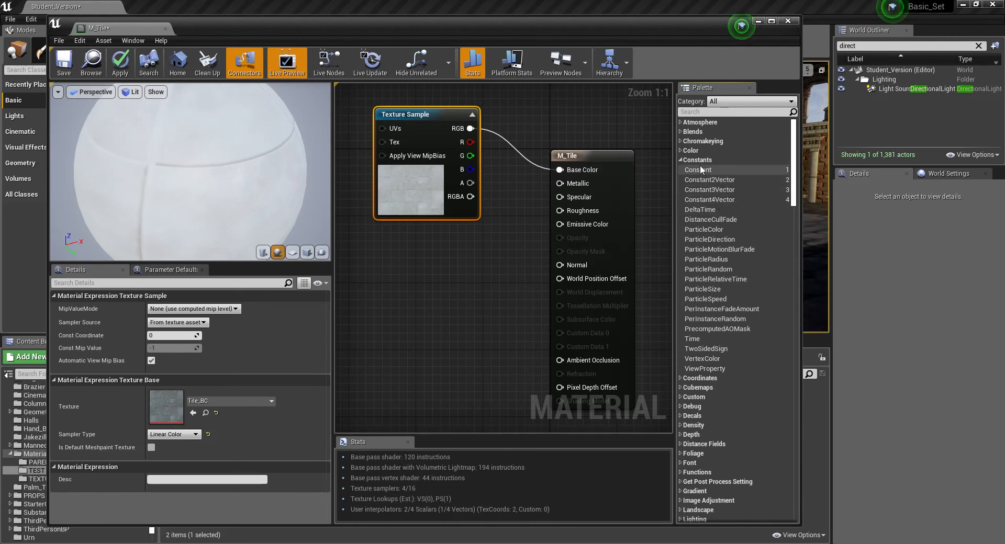
{"action": "left_click_drag", "start_coordinate": [701, 172], "coordinate": [437, 244]}
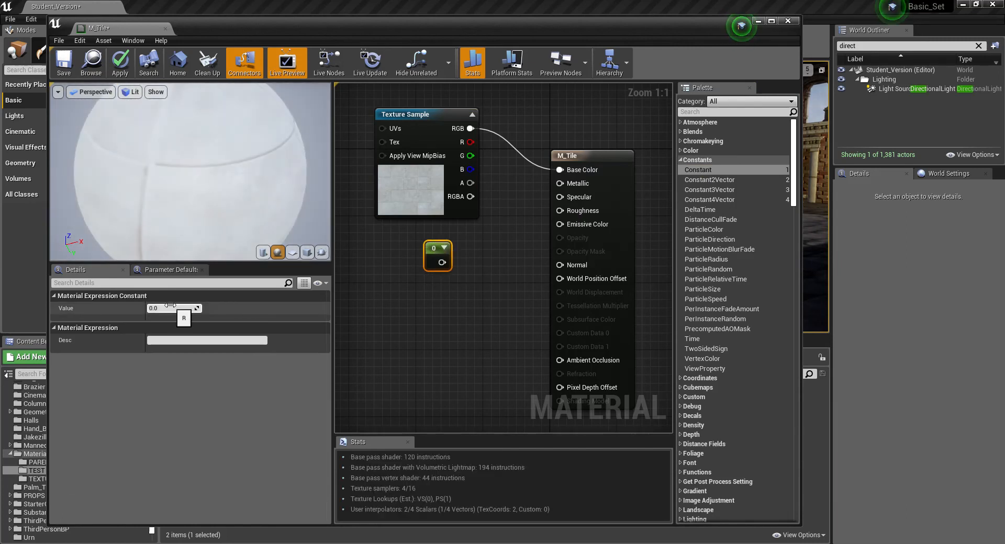
{"action": "left_click", "coordinate": [170, 308]}
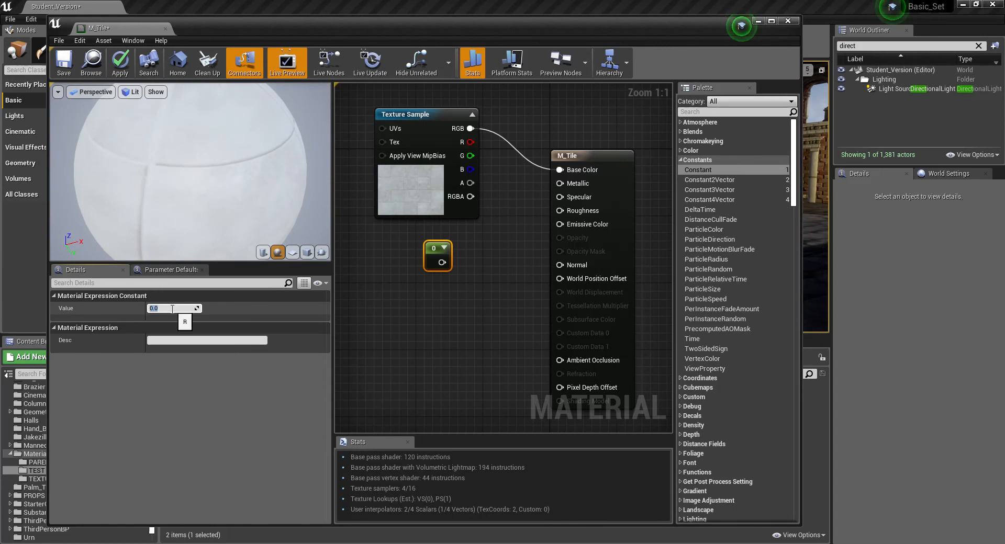
{"action": "type", "text": "1"}
{"action": "key", "text": "Return"}
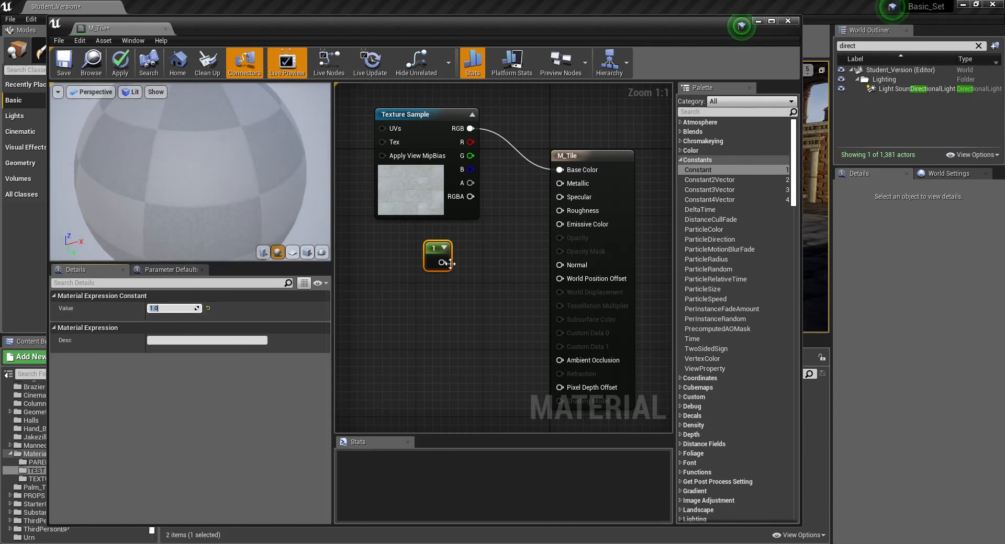
{"action": "left_click_drag", "start_coordinate": [442, 262], "coordinate": [566, 212]}
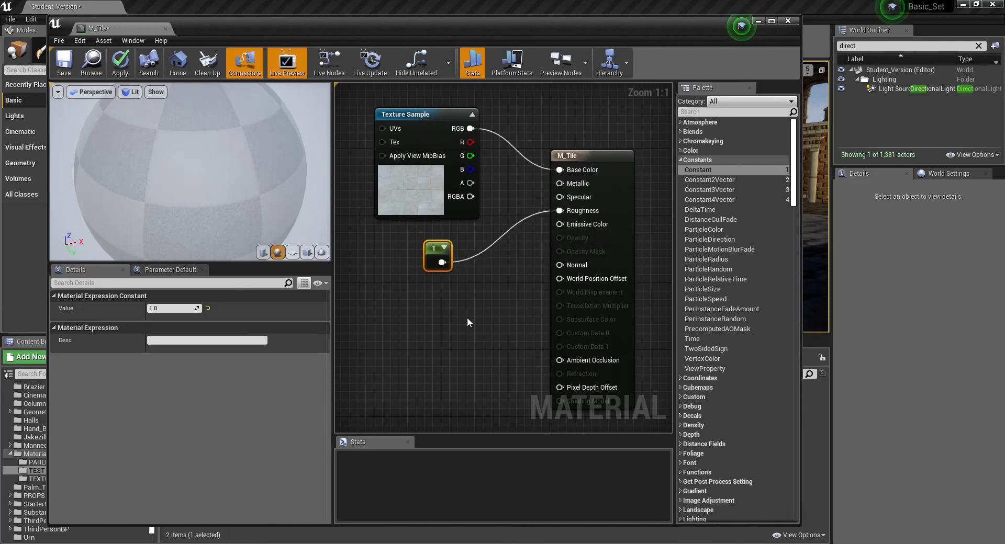
{"action": "left_click_drag", "start_coordinate": [431, 251], "coordinate": [422, 293]}
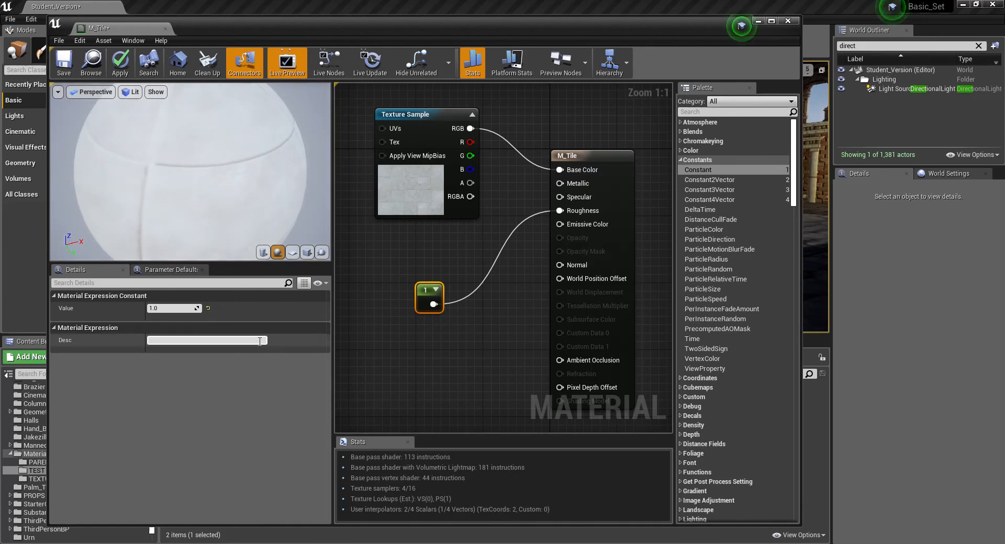
{"action": "left_click_drag", "start_coordinate": [703, 175], "coordinate": [575, 186]}
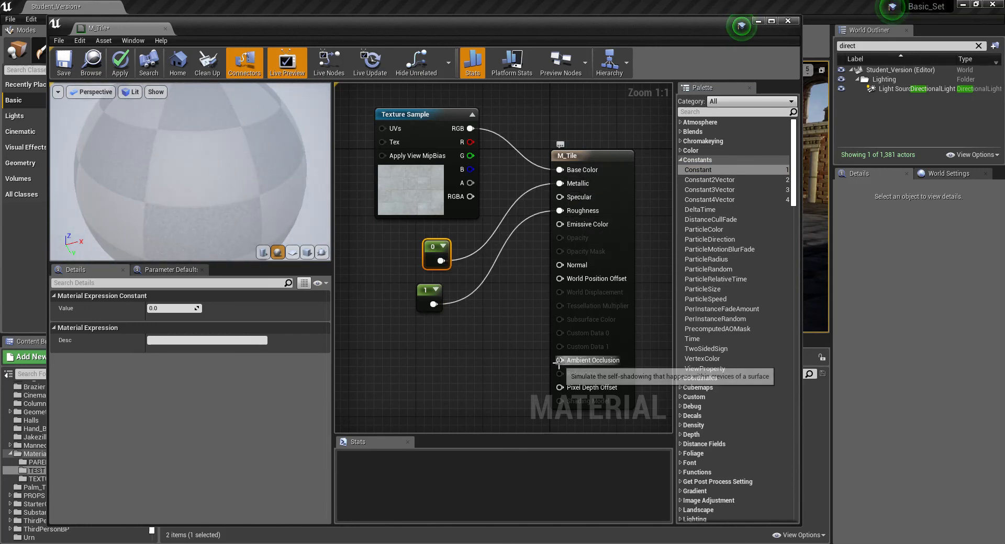
- Convert the two Constant nodes to parameters, naming the one with value 1 Roughness and the one with value 0 Metallic
{"action": "right_click", "coordinate": [422, 293]}
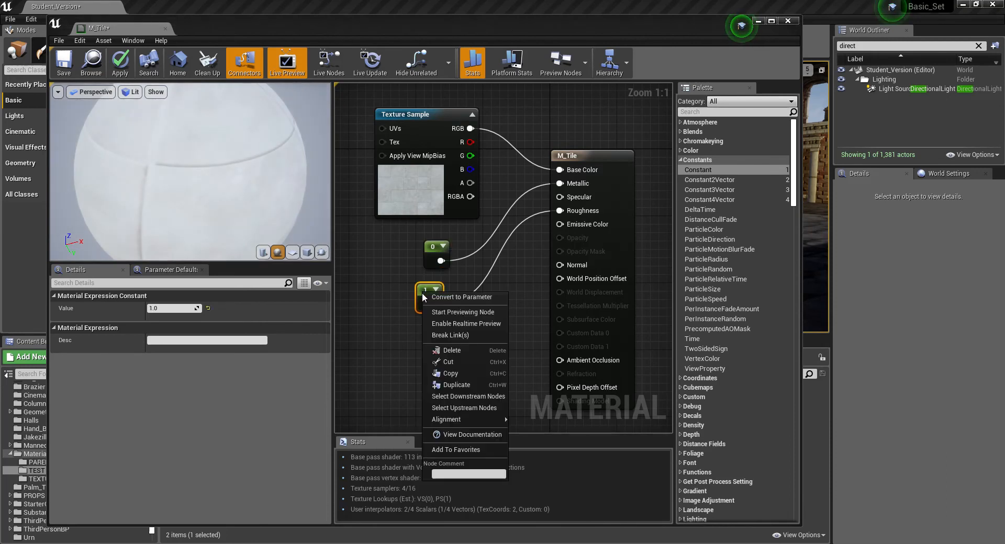
{"action": "left_click", "coordinate": [460, 297]}
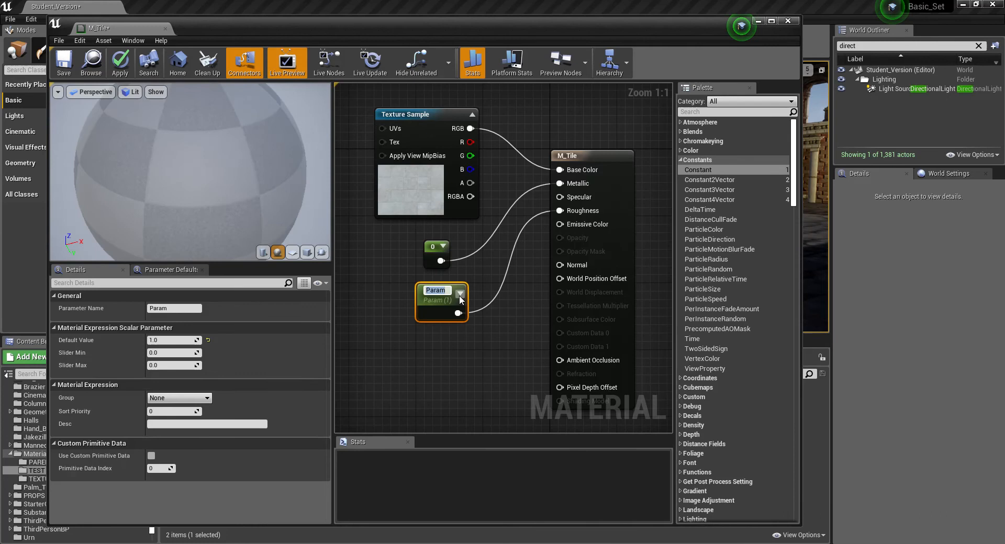
{"action": "type", "text": "Roughness"}
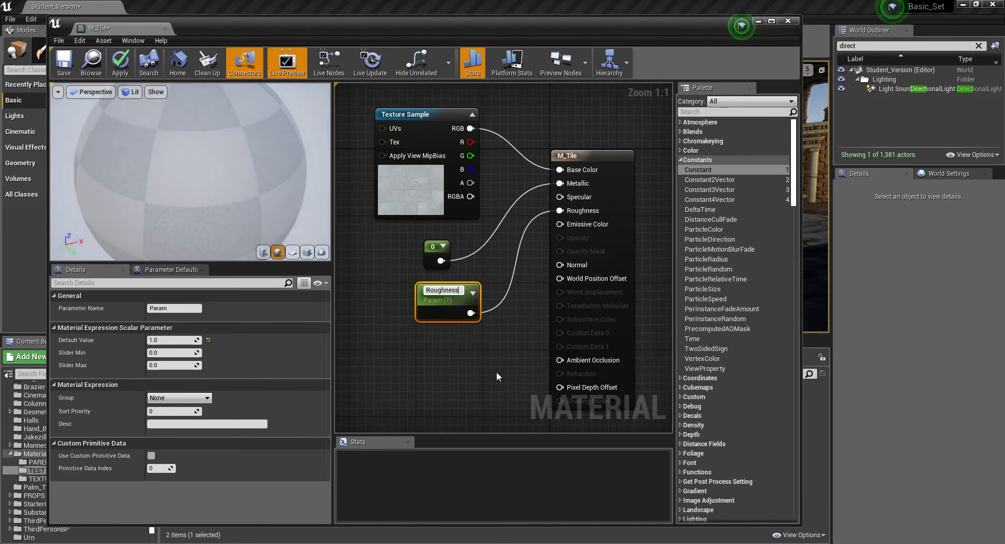
{"action": "key", "text": "Return"}
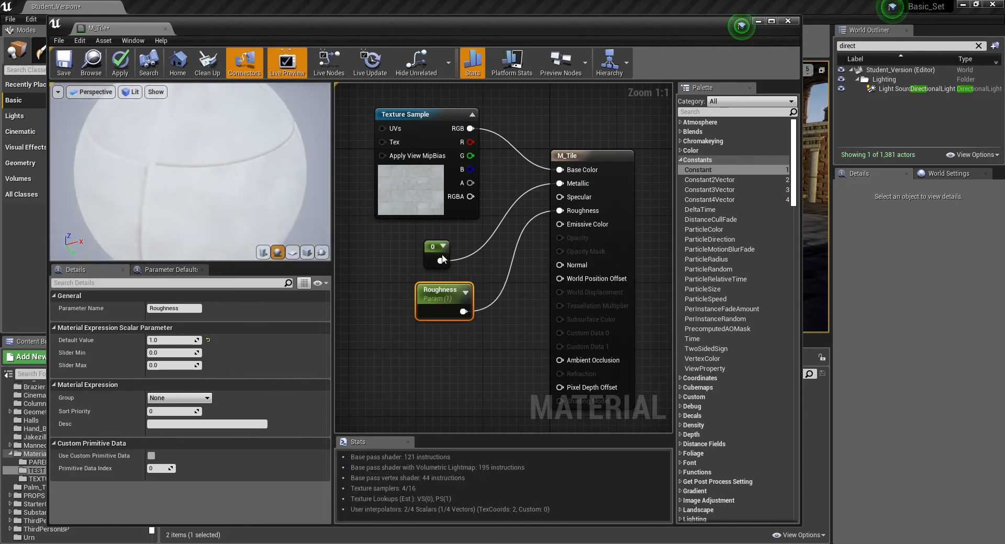
{"action": "right_click", "coordinate": [427, 252]}
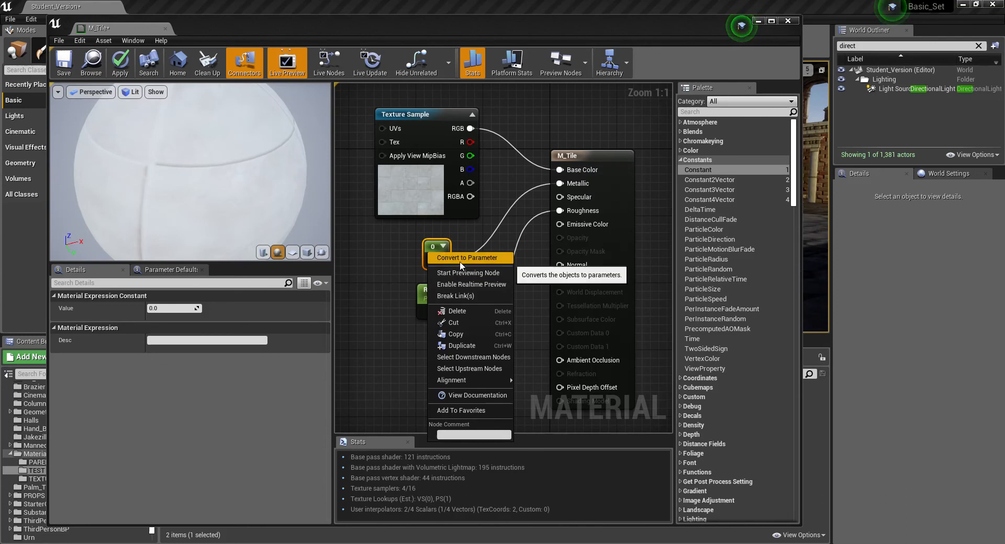
{"action": "left_click", "coordinate": [459, 260]}
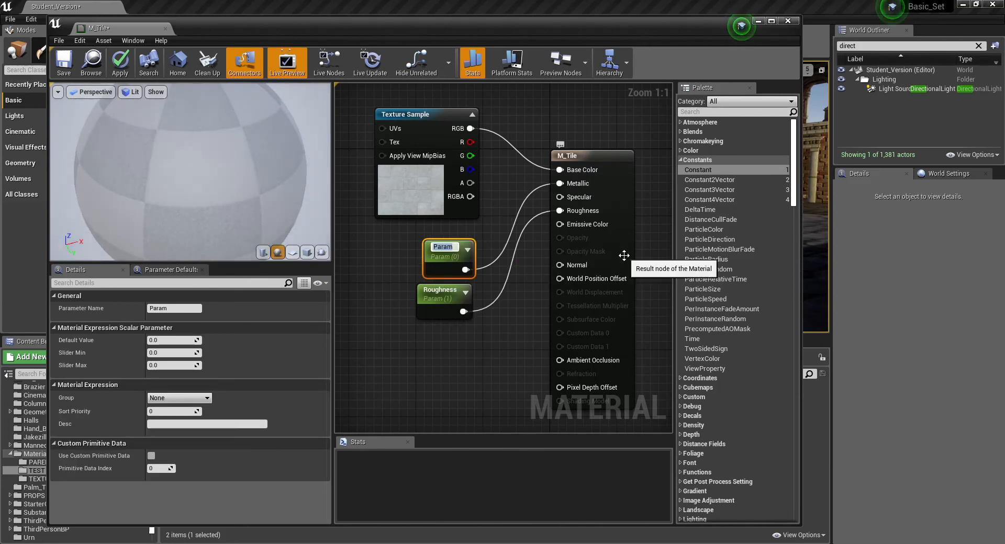
{"action": "type", "text": "Metall"}
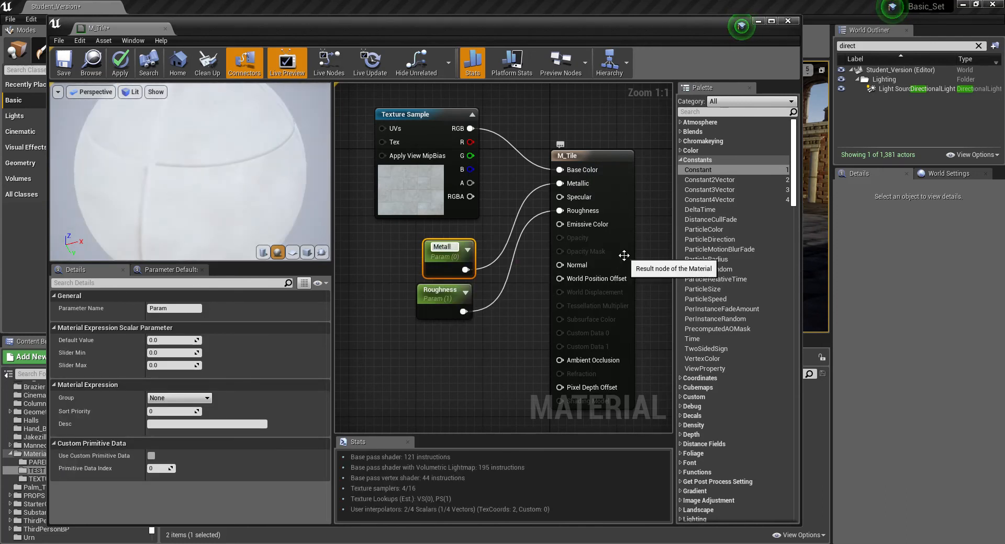
{"action": "type", "text": "ic"}
{"action": "key", "text": "Return"}
- Convert the Texture Sample node to a parameter named Base_Color
{"action": "right_click", "coordinate": [403, 115]}
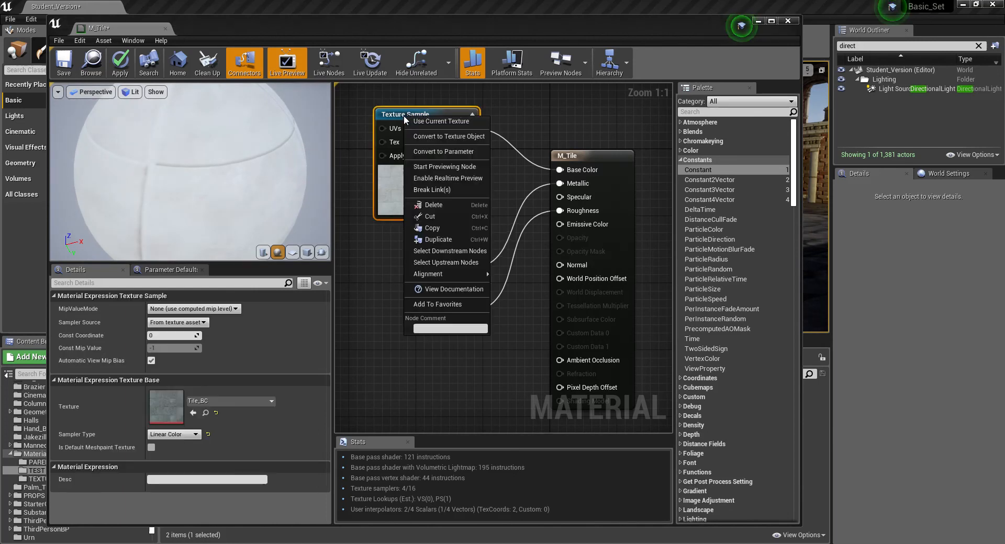
{"action": "left_click", "coordinate": [429, 152]}
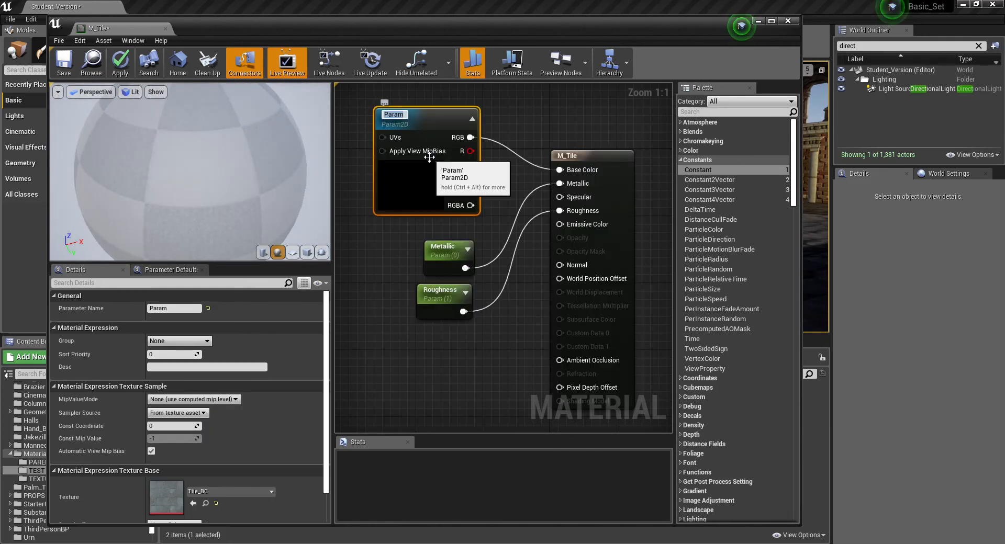
{"action": "type", "text": "Base_Color"}
{"action": "key", "text": "Return"}
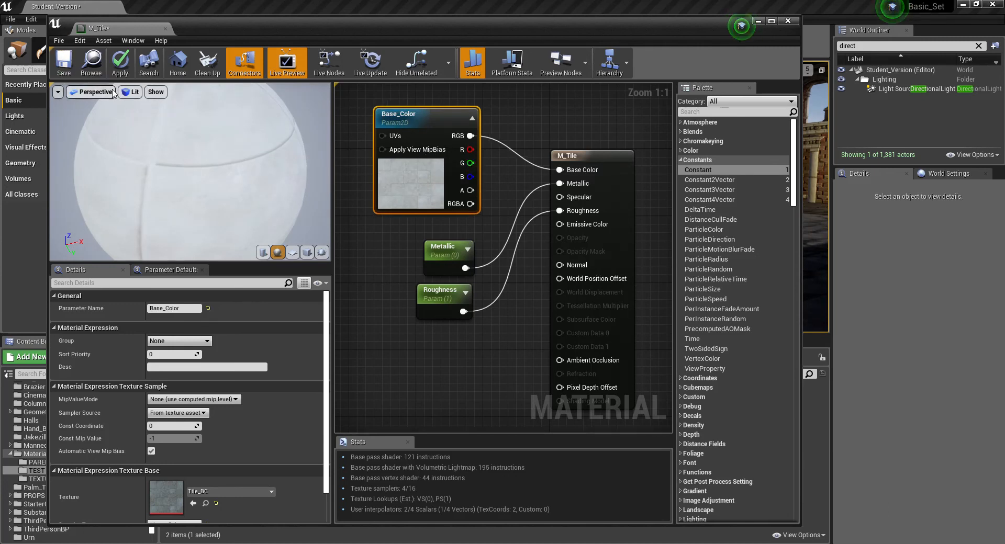
- Close the M_Tile material editor, applying the changes to the original material
{"action": "left_click", "coordinate": [165, 29]}
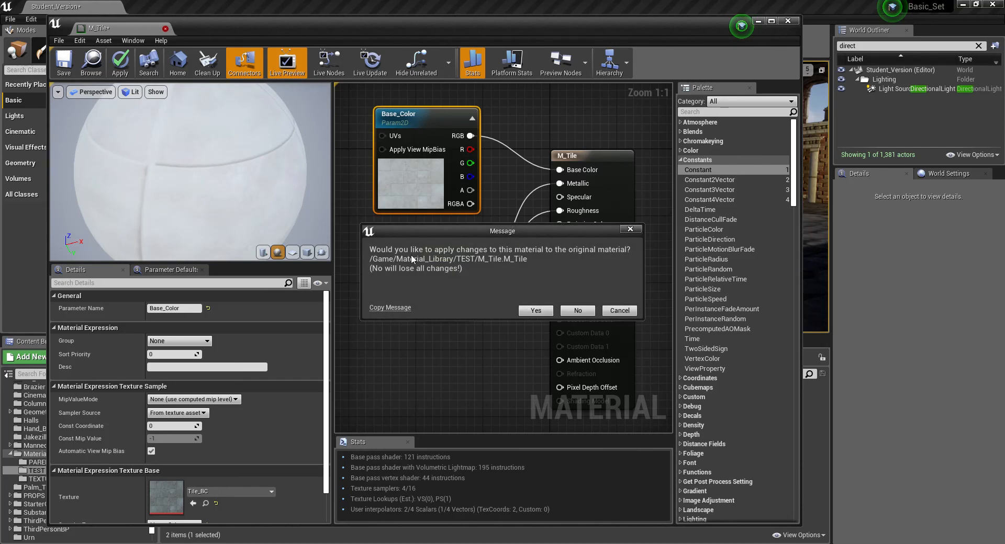
{"action": "left_click", "coordinate": [535, 311]}
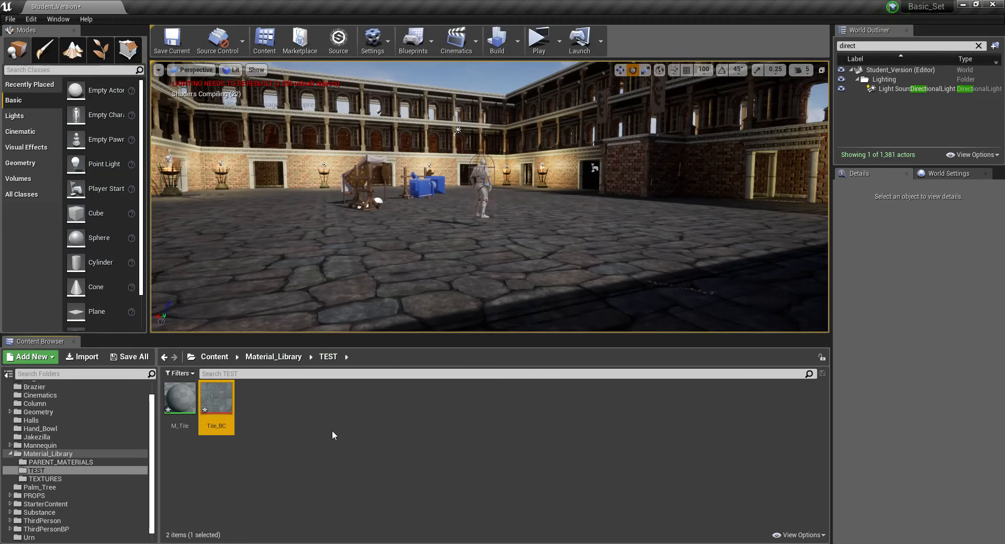
{"action": "left_click", "coordinate": [294, 465]}
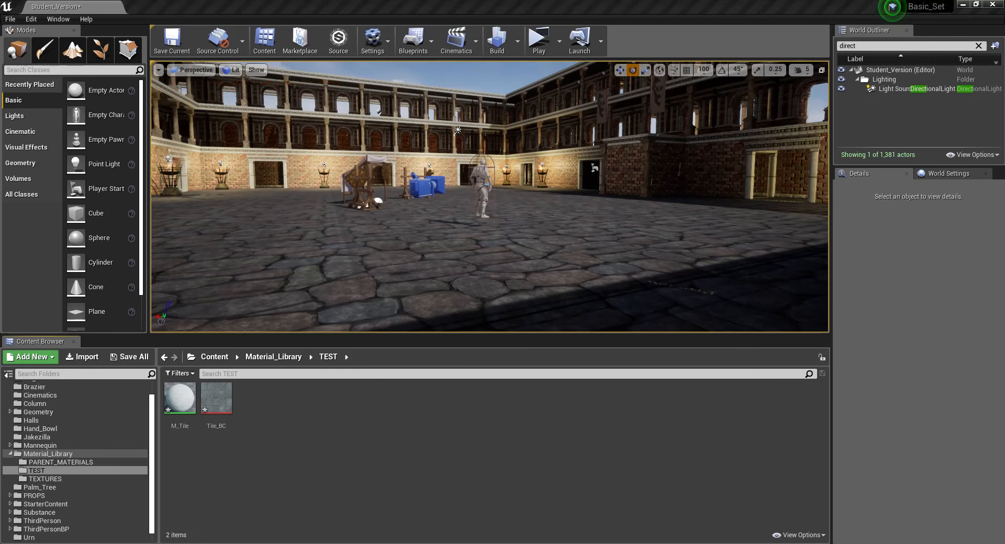
- Import the Marble_Spec texture from the Textures folder on drive D into the TEST folder and check it in the texture editor
{"action": "key", "text": "alt+Tab"}
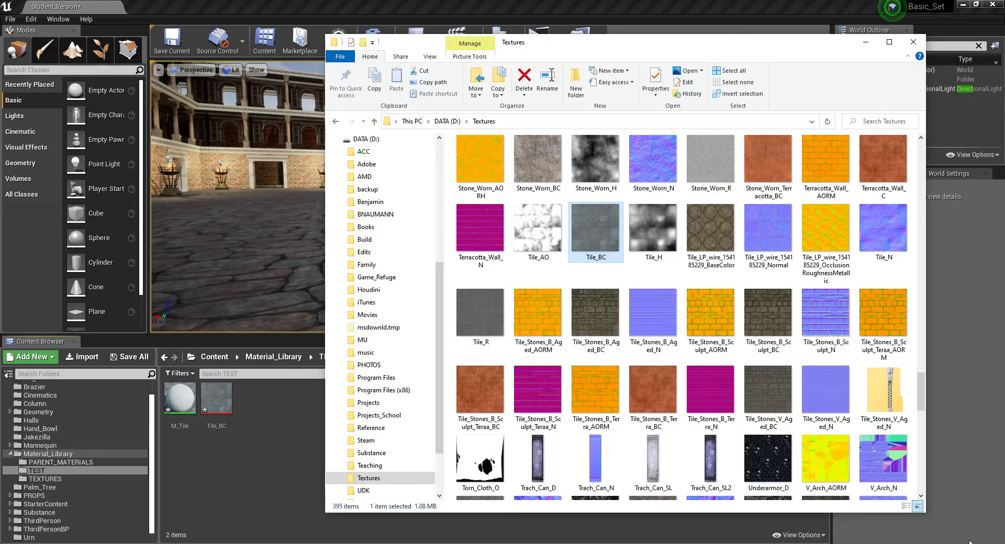
{"action": "left_click_drag", "start_coordinate": [773, 41], "coordinate": [1004, 95]}
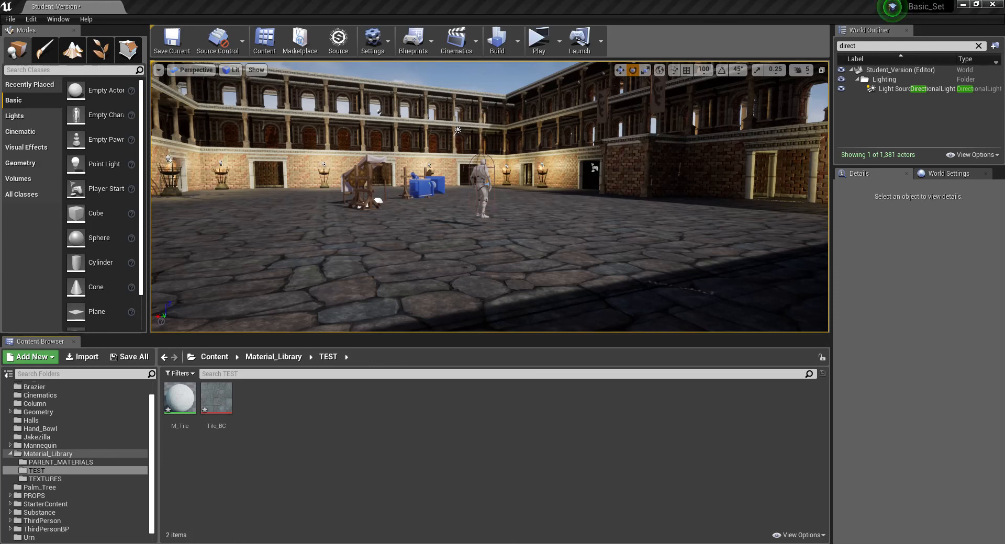
{"action": "left_click_drag", "start_coordinate": [757, 543], "coordinate": [419, 496]}
{"action": "left_click_drag", "start_coordinate": [354, 422], "coordinate": [325, 416]}
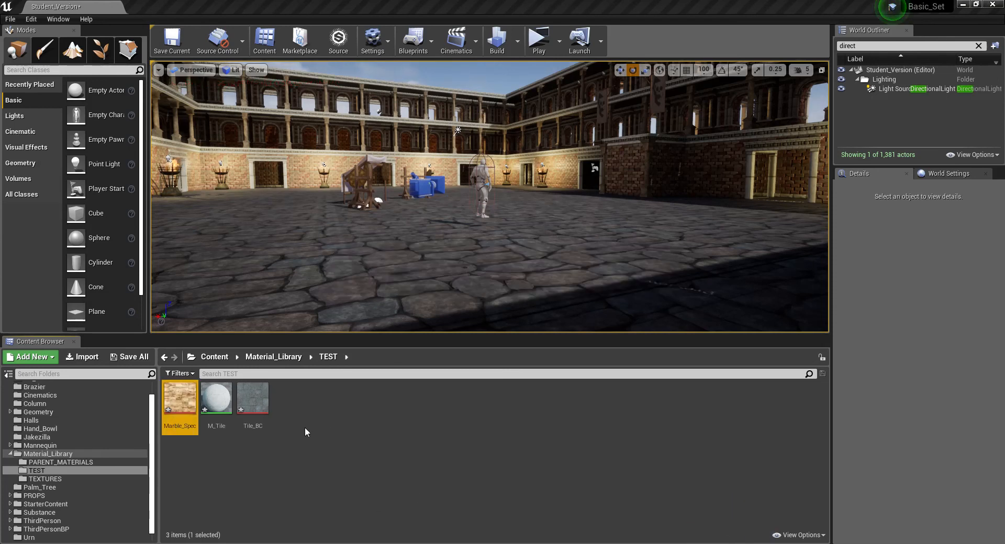
{"action": "double_click", "coordinate": [172, 408]}
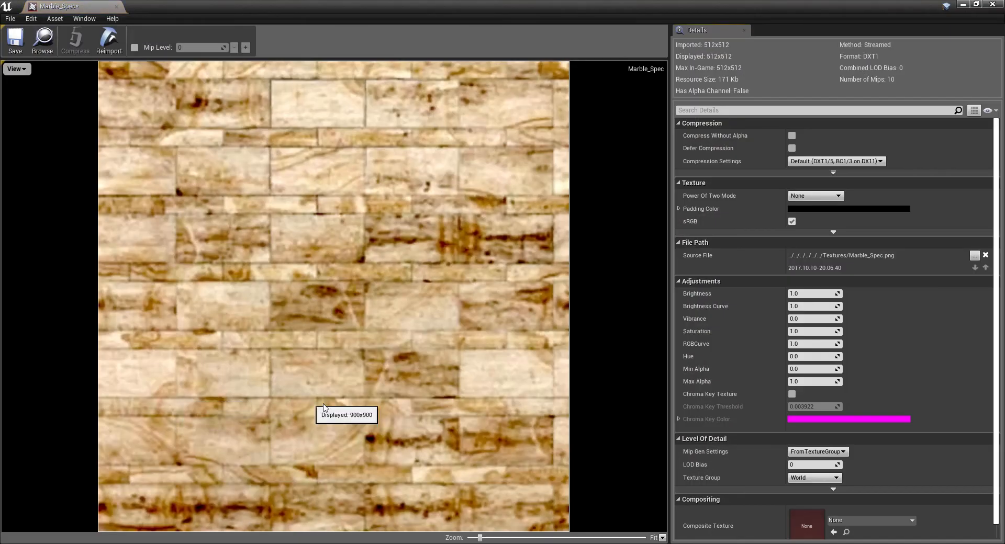
{"action": "left_click", "coordinate": [116, 6]}
- Copy the Marble_Spec texture's name and create a Material Instance named MI_Marble_Spec in the TEST folder
{"action": "left_click", "coordinate": [188, 402]}
{"action": "key", "text": "F2"}
{"action": "key", "text": "ctrl+c"}
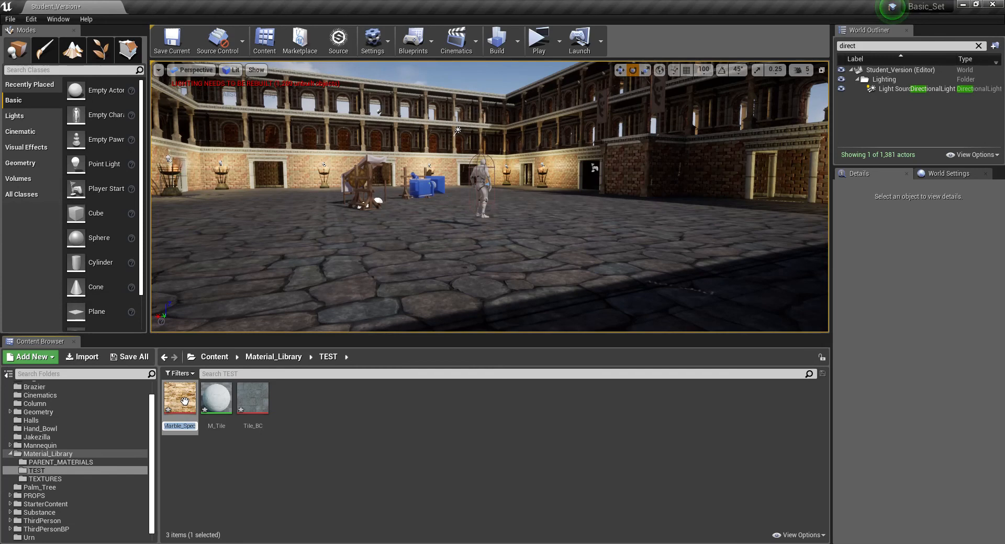
{"action": "right_click", "coordinate": [299, 432]}
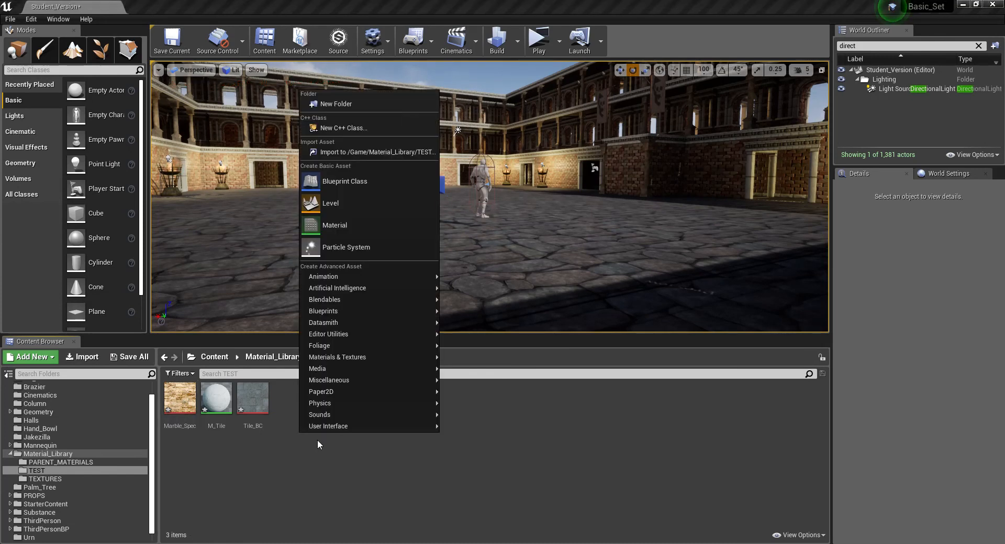
{"action": "mouse_move", "coordinate": [347, 357]}
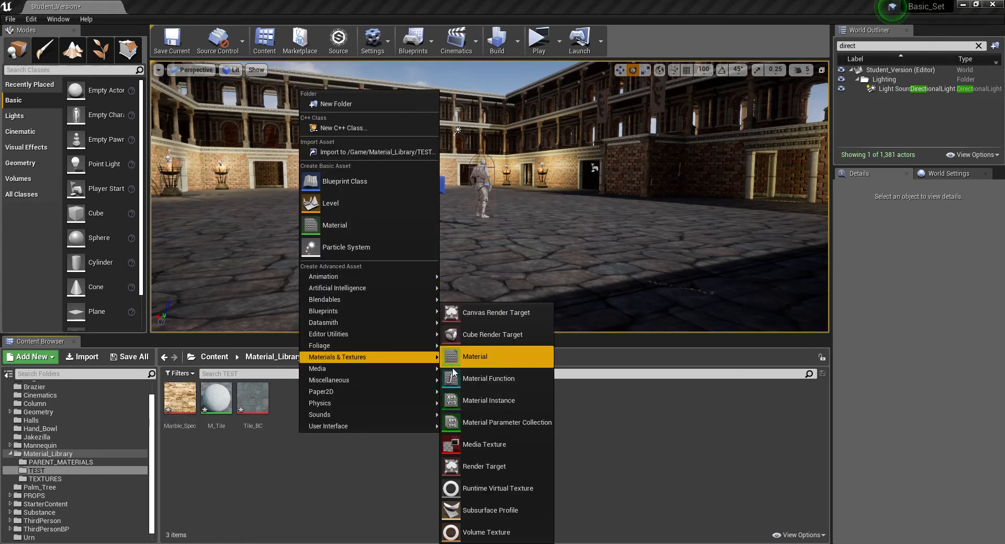
{"action": "left_click", "coordinate": [469, 397]}
{"action": "type", "text": "MI_"}
{"action": "key", "text": "ctrl+v"}
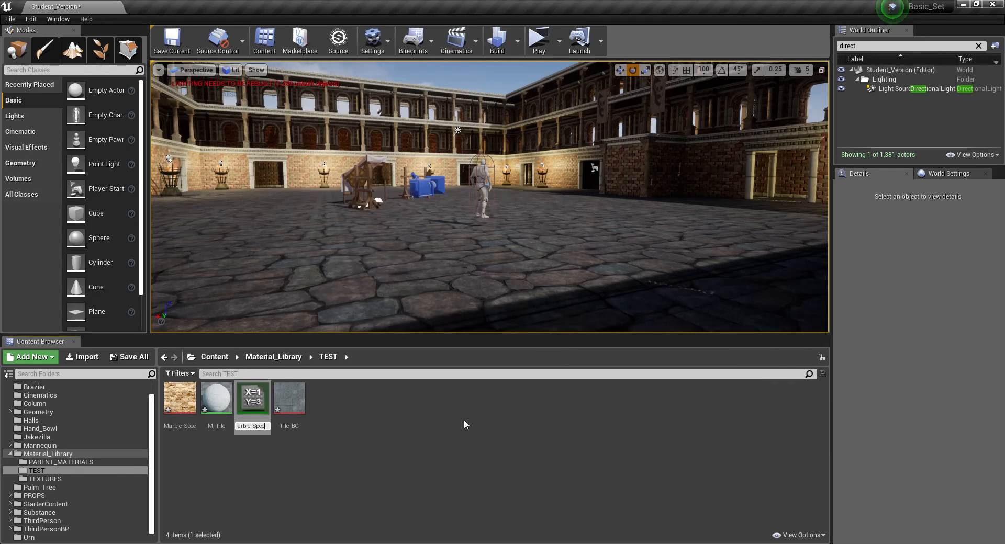
{"action": "key", "text": "Return"}
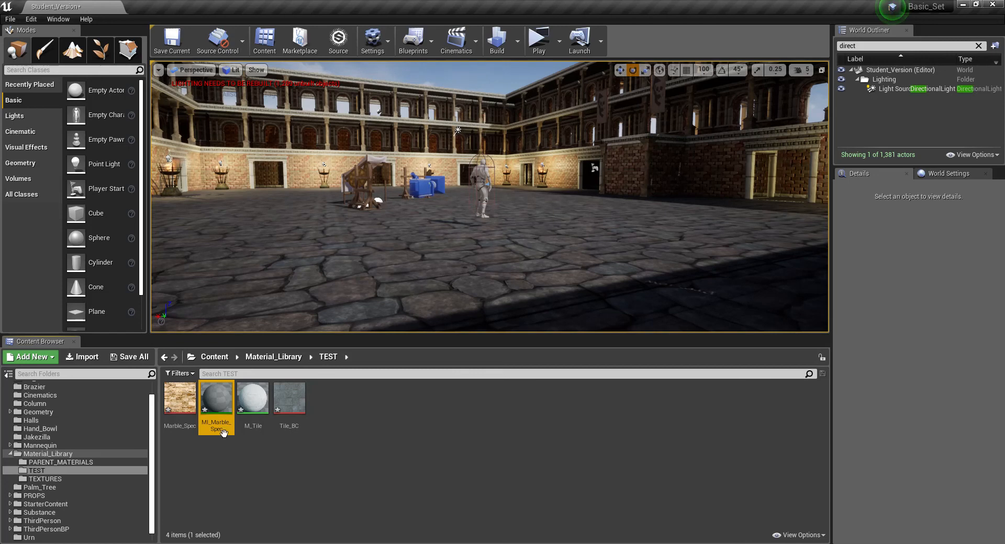
- Open MI_Marble_Spec in an enlarged floating editor and assign M_Tile as its parent material
{"action": "left_click", "coordinate": [243, 488]}
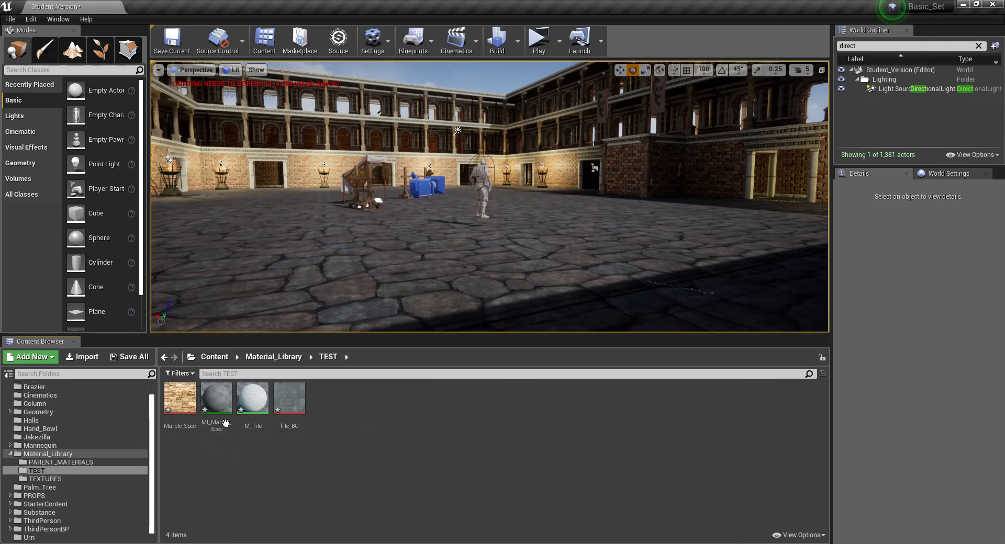
{"action": "double_click", "coordinate": [228, 431]}
{"action": "left_click_drag", "start_coordinate": [67, 7], "coordinate": [511, 49]}
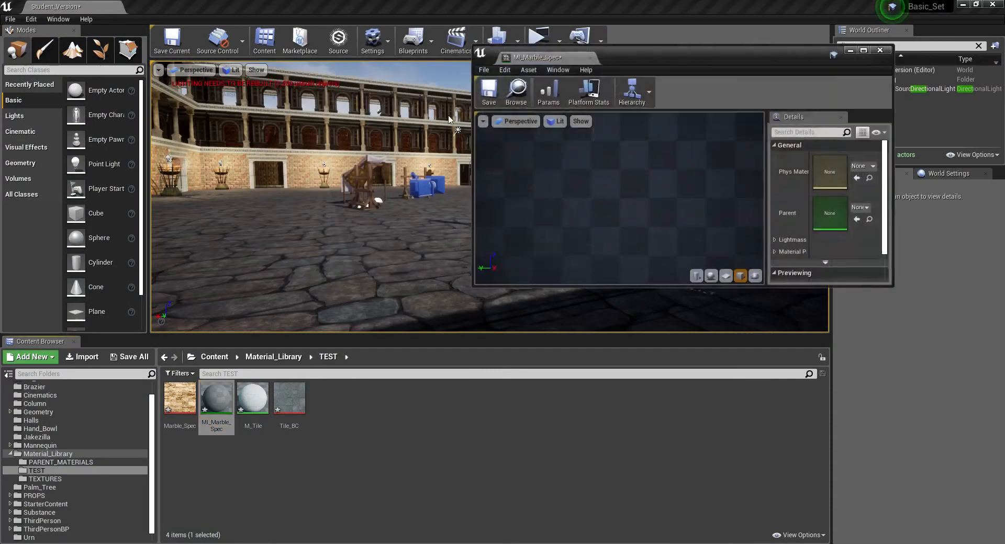
{"action": "left_click_drag", "start_coordinate": [474, 285], "coordinate": [143, 348]}
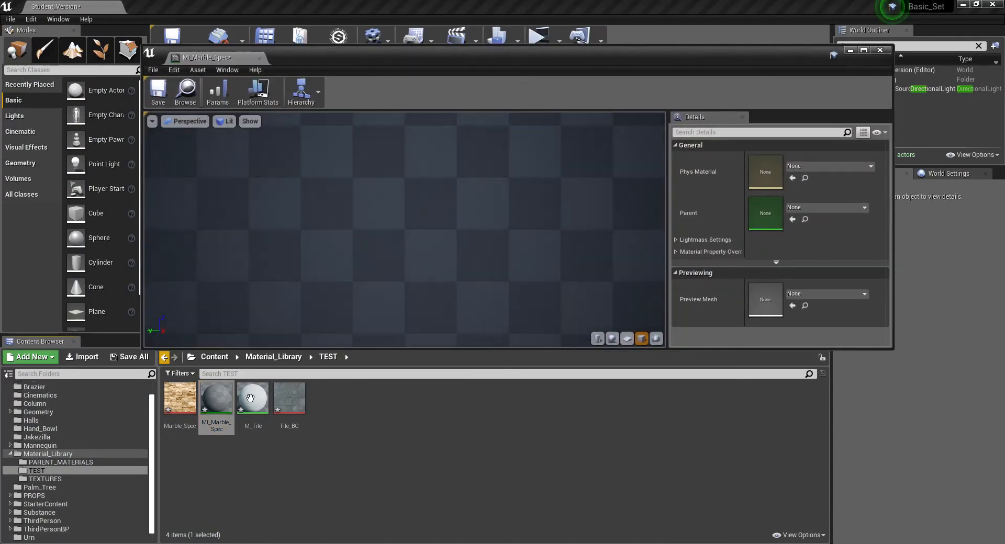
{"action": "left_click_drag", "start_coordinate": [254, 398], "coordinate": [789, 221]}
{"action": "left_click", "coordinate": [792, 220]}
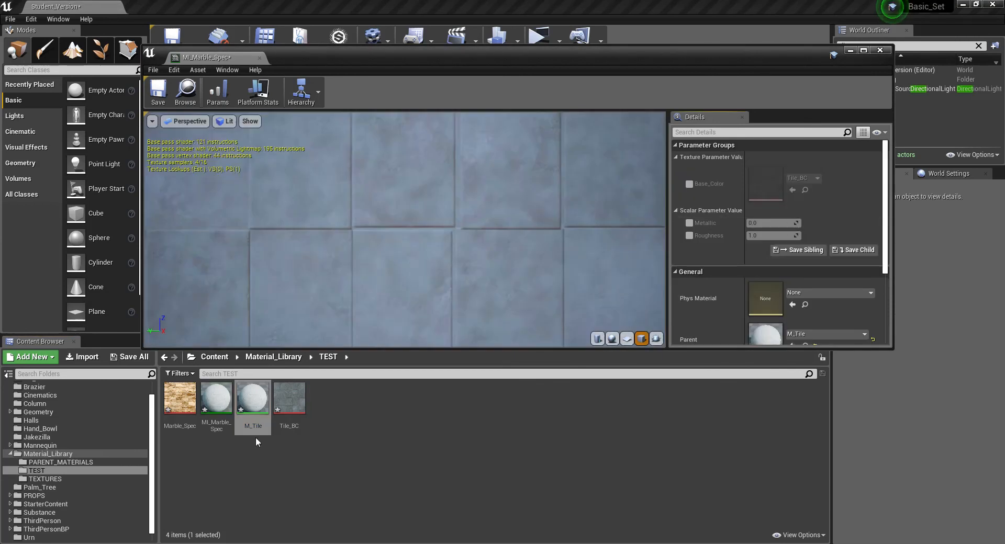
- Enable the Base_Color override in MI_Marble_Spec and assign the Marble_Spec texture to it
{"action": "left_click", "coordinate": [180, 400]}
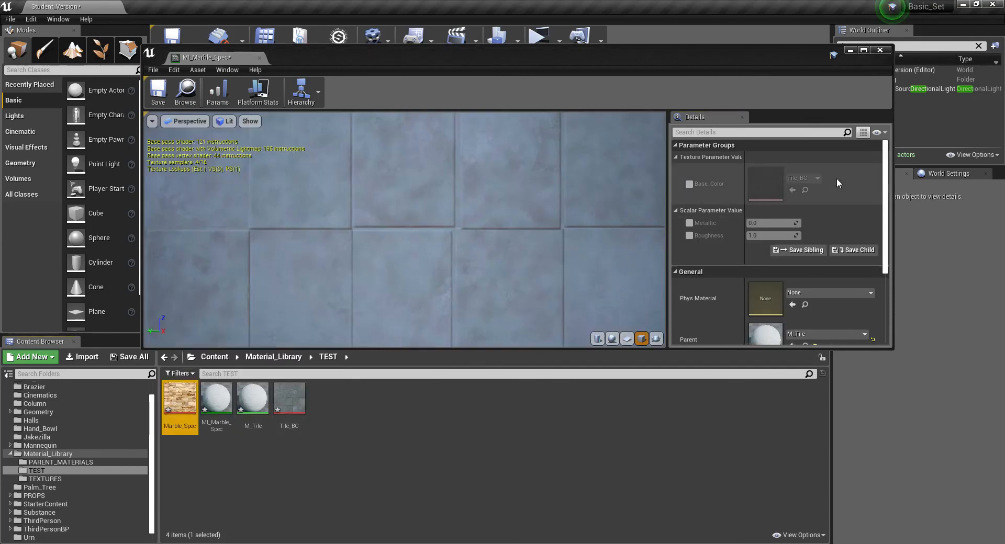
{"action": "left_click", "coordinate": [689, 183]}
{"action": "left_click", "coordinate": [793, 190]}
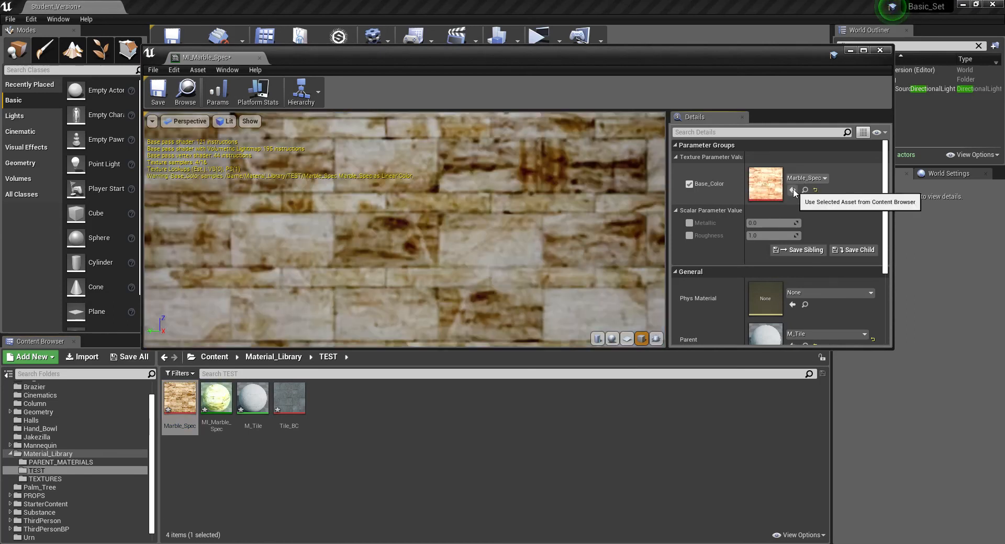
- Check the marble texture on the preview cube, then save MI_Marble_Spec and close its editor
{"action": "scroll", "coordinate": [517, 271], "scroll_direction": "down", "scroll_amount": 10}
{"action": "left_click_drag", "start_coordinate": [516, 271], "coordinate": [445, 335]}
{"action": "key", "text": "ctrl+s"}
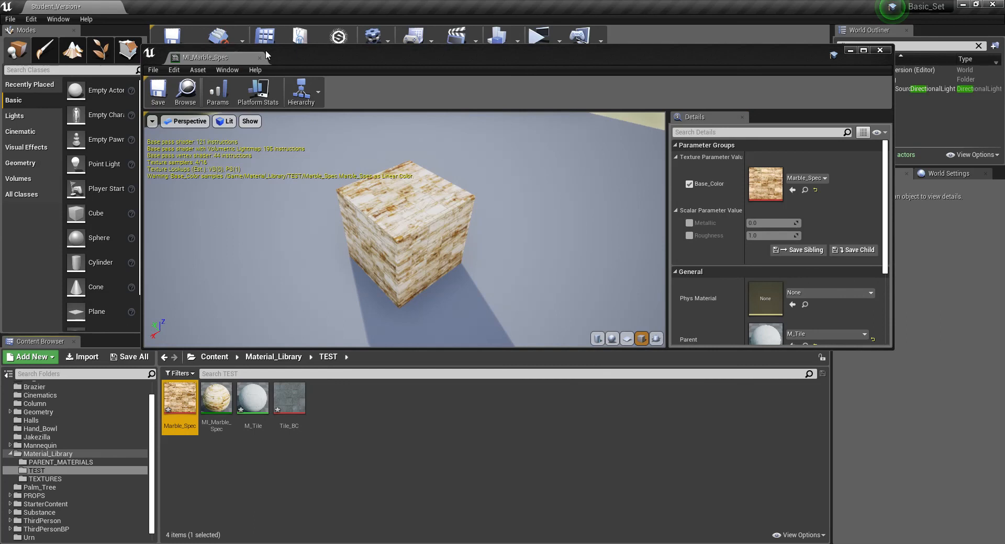
{"action": "left_click", "coordinate": [259, 58]}
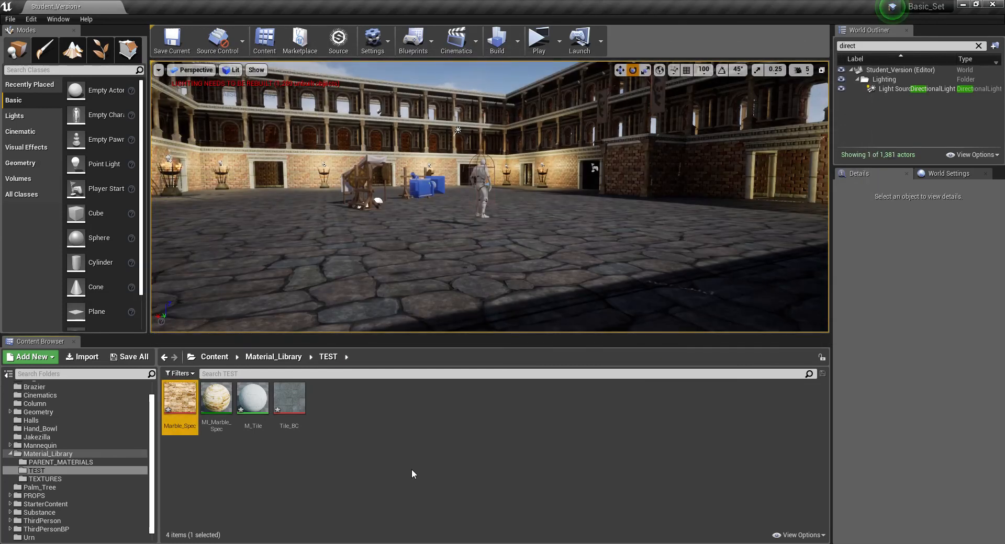